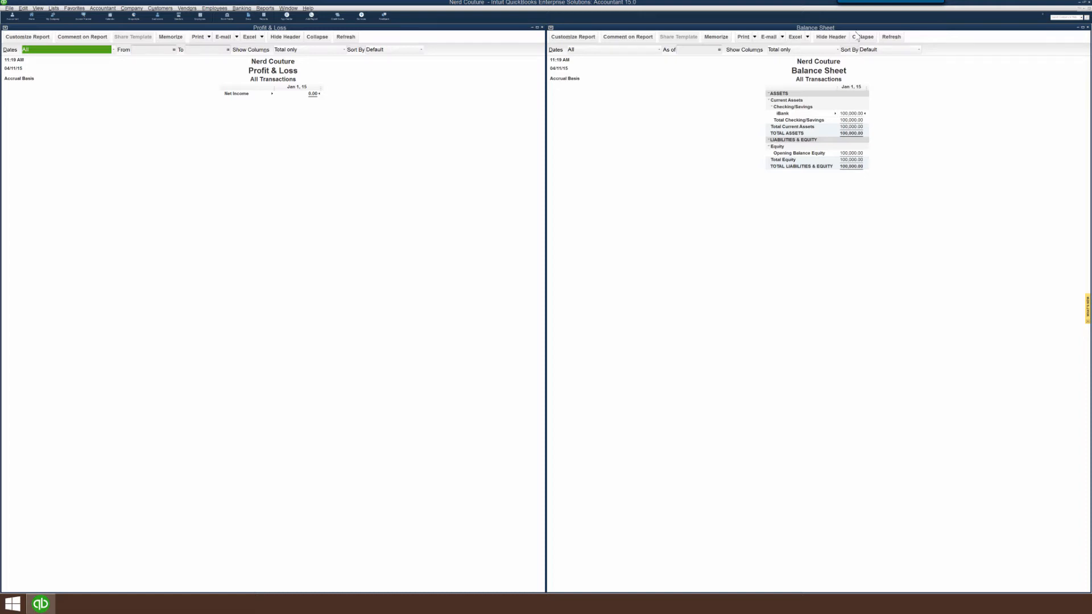
Start a new invoice for the customer Always right and assign SG as the sales rep
{"action": "left_click", "coordinate": [297, 159]}
{"action": "key", "text": "ctrl+i"}
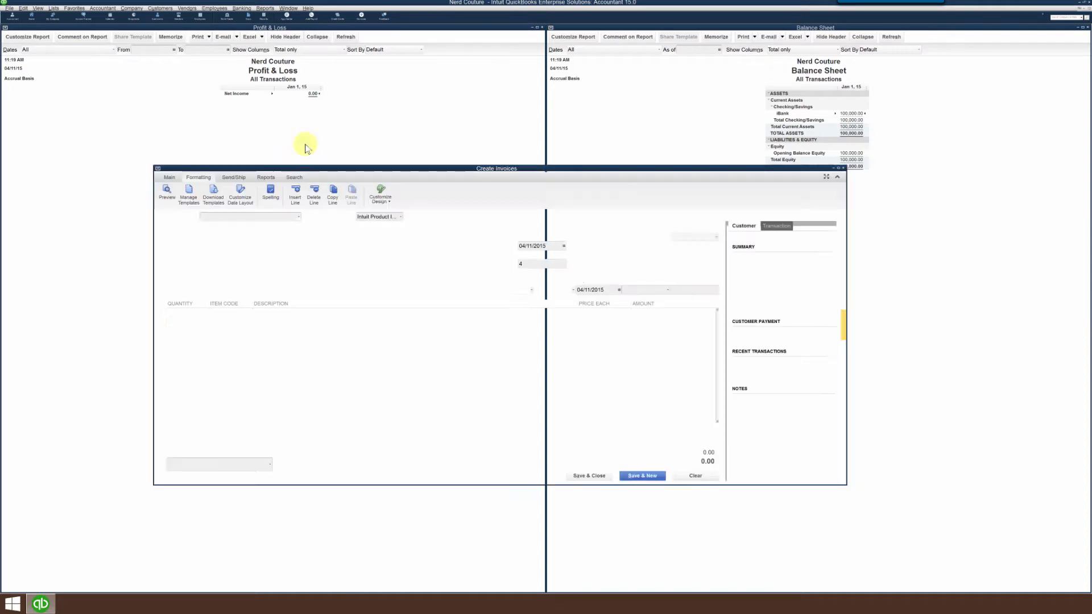
{"action": "type", "text": "Always right"}
{"action": "key", "text": "Tab"}
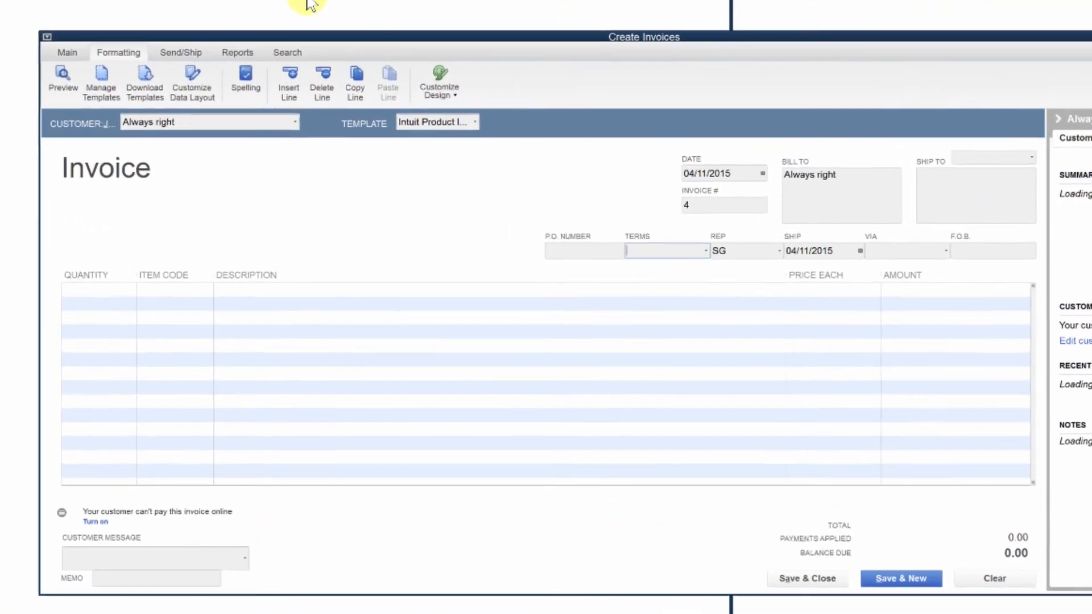
{"action": "key", "text": "Tab"}
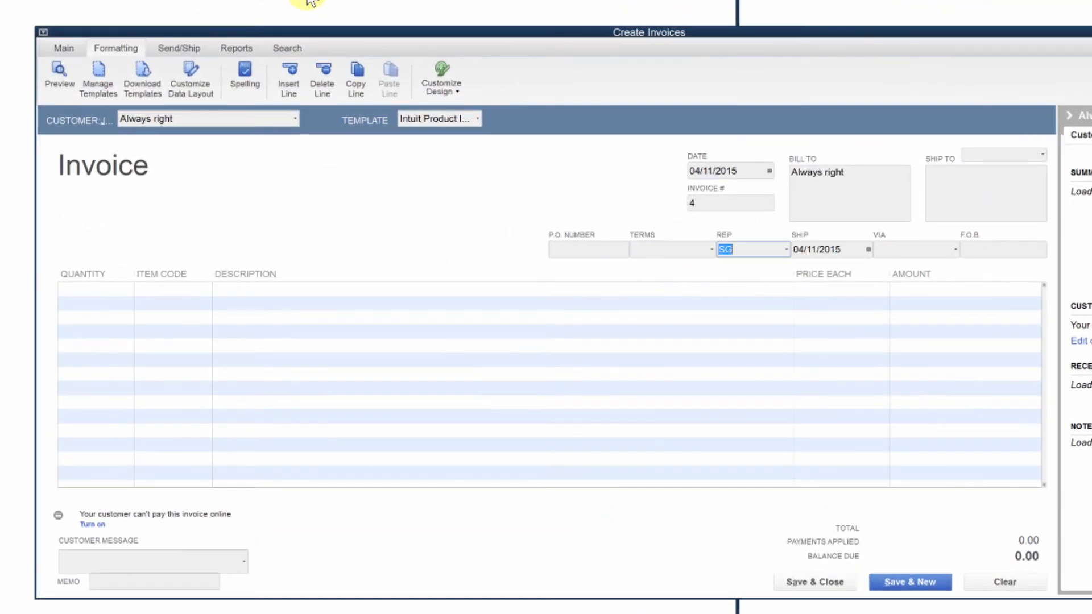
{"action": "type", "text": "SG"}
{"action": "key", "text": "Tab"}
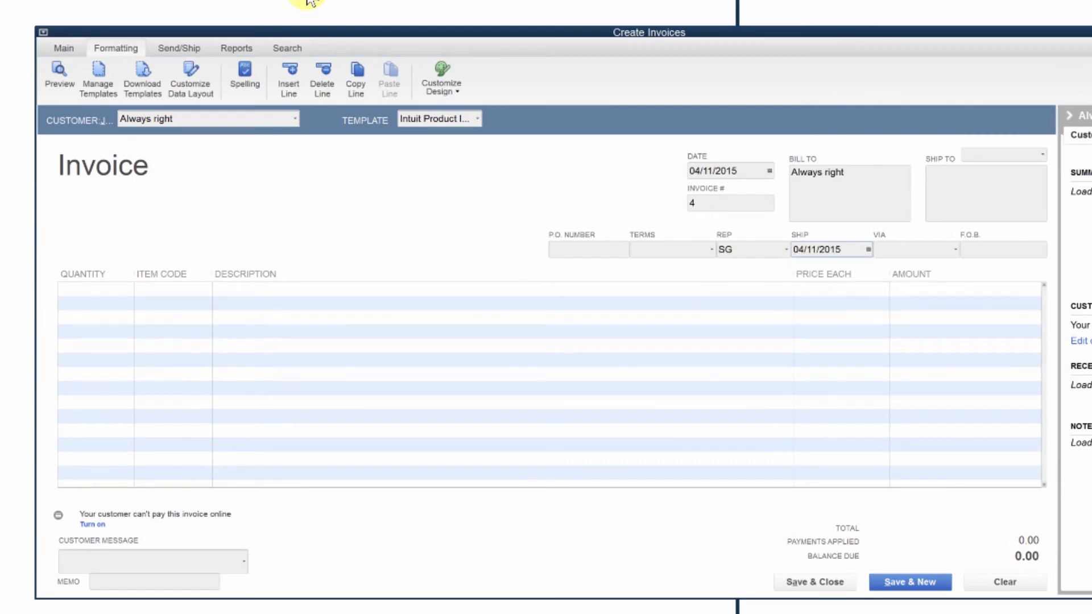
Add the item Stuff I sell at a price of 10,000.00, and save and close the invoice
{"action": "key", "text": "Tab"}
{"action": "key", "text": "Tab"}
{"action": "key", "text": "Tab"}
{"action": "key", "text": "Tab"}
{"action": "type", "text": "Stuff I sell"}
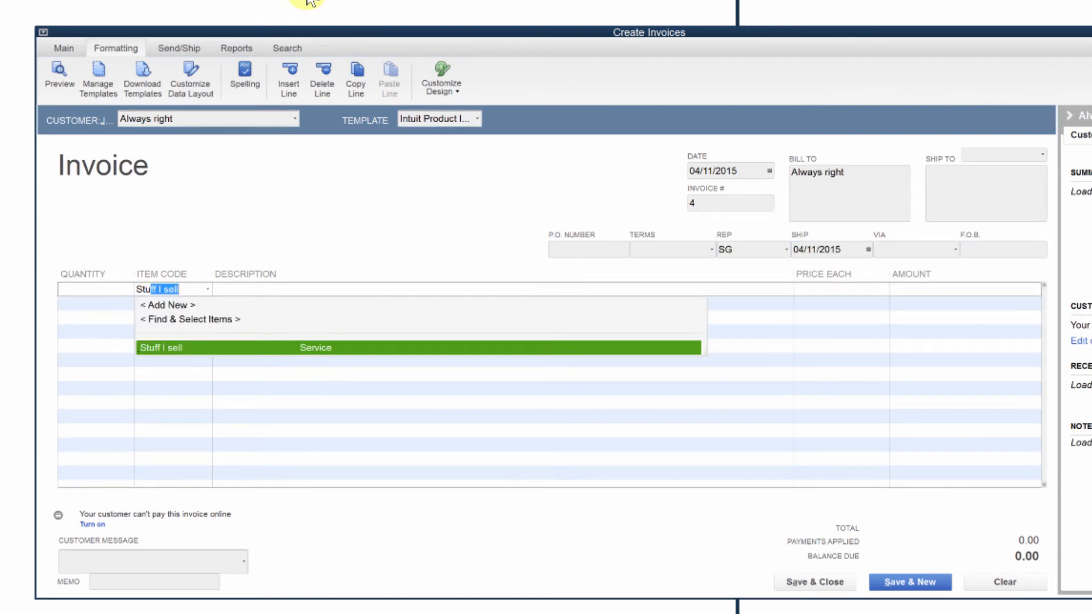
{"action": "key", "text": "Tab"}
{"action": "key", "text": "Tab"}
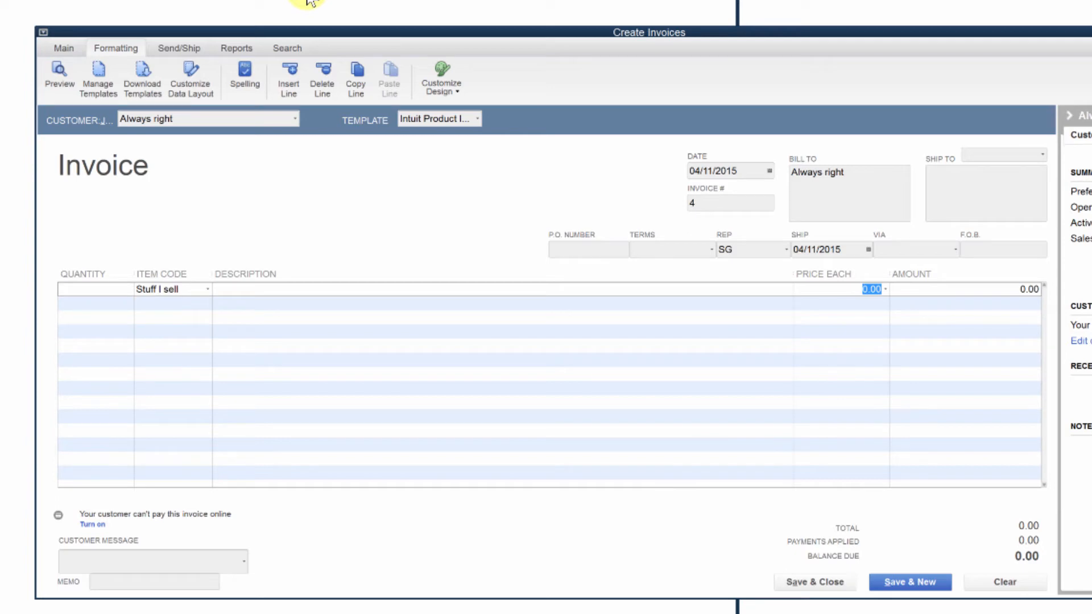
{"action": "type", "text": "10,"}
{"action": "type", "text": "0000"}
{"action": "key", "text": "Tab"}
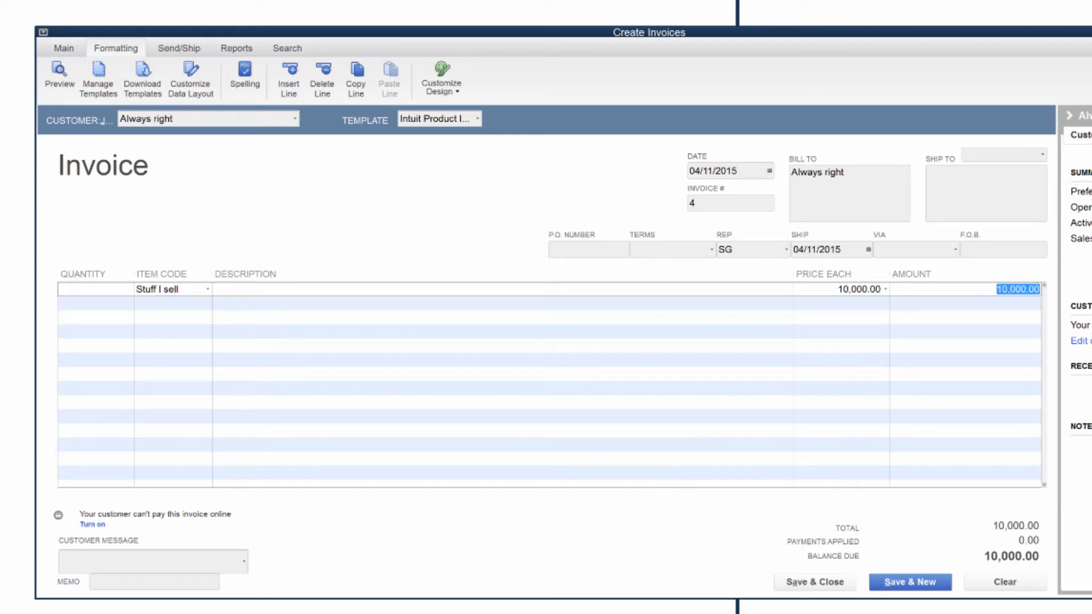
{"action": "left_click", "coordinate": [830, 583]}
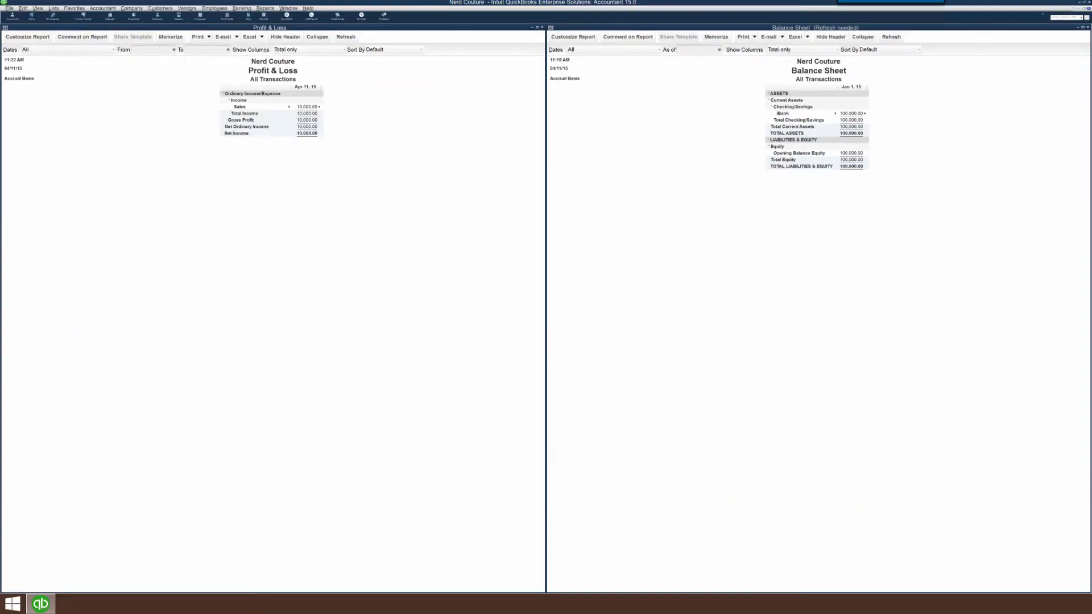
Refresh the Balance Sheet report
{"action": "left_click", "coordinate": [855, 200]}
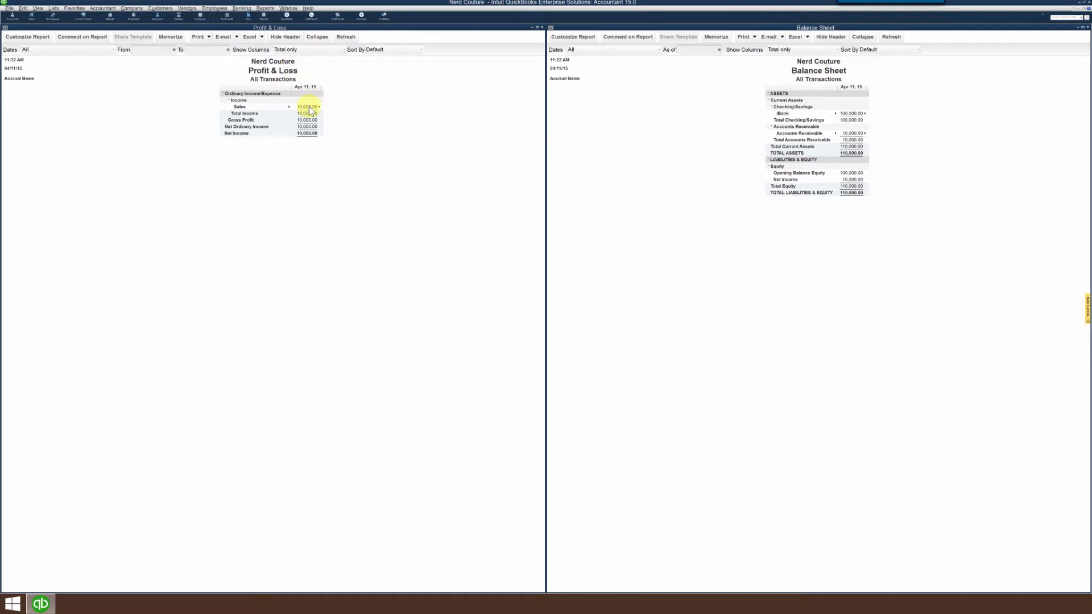
Open the Sales by Rep Summary report and move its window below the figures of the other two reports
{"action": "left_click", "coordinate": [265, 8]}
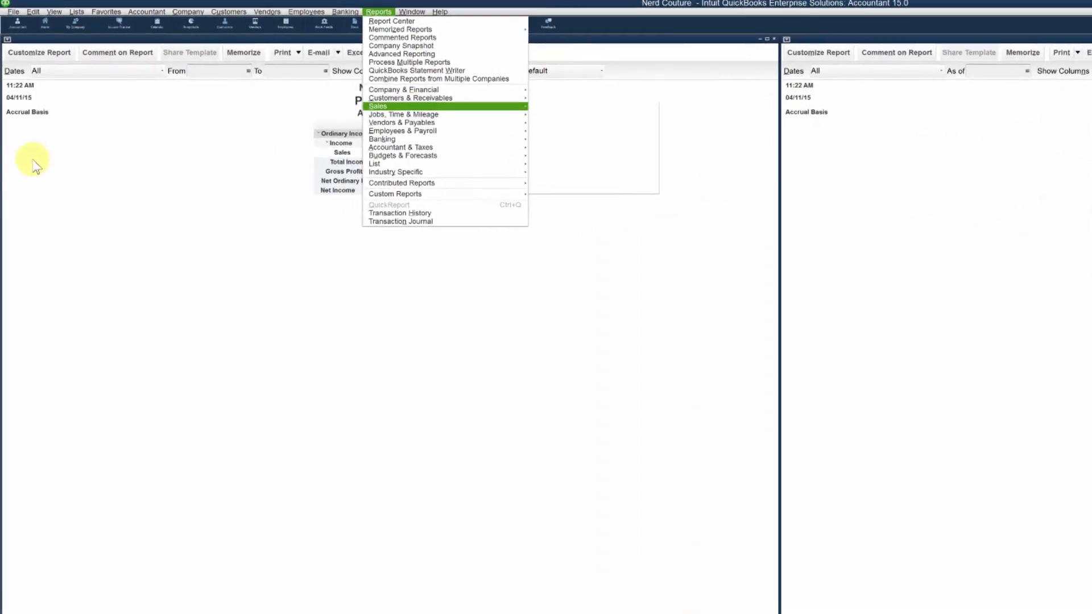
{"action": "mouse_move", "coordinate": [501, 106]}
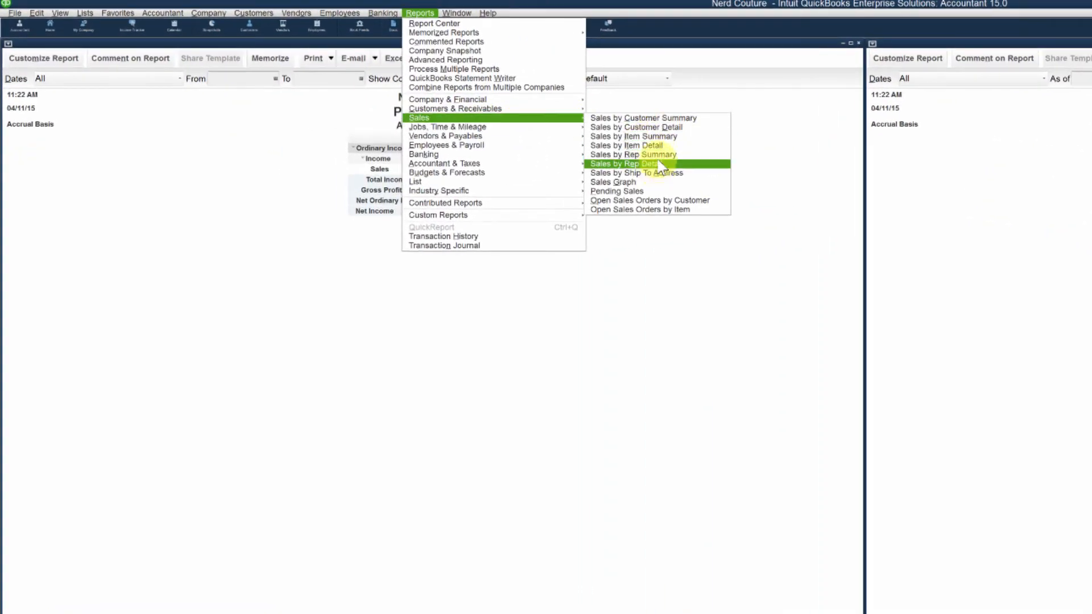
{"action": "left_click", "coordinate": [654, 155]}
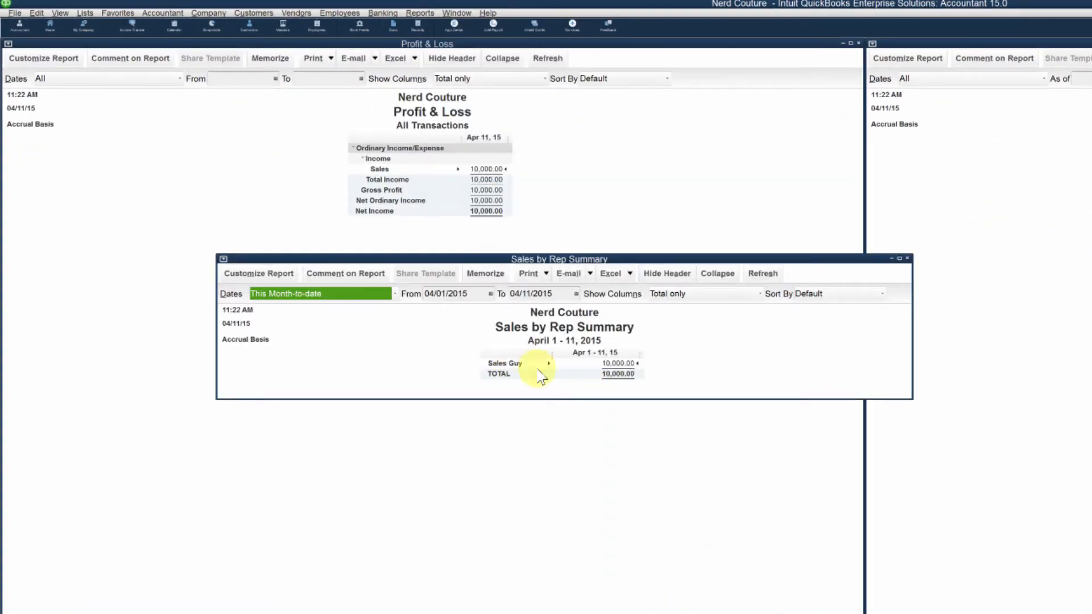
{"action": "left_click_drag", "start_coordinate": [654, 259], "coordinate": [910, 431]}
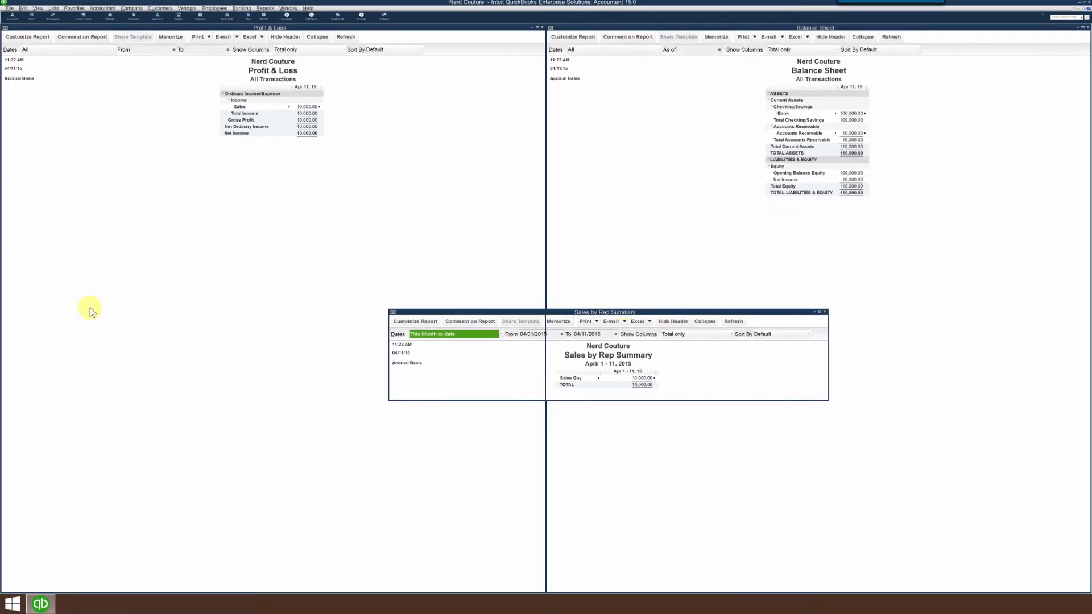
Start a new invoice for the customer Never Wrong and change the sales rep to SD
{"action": "left_click", "coordinate": [91, 312]}
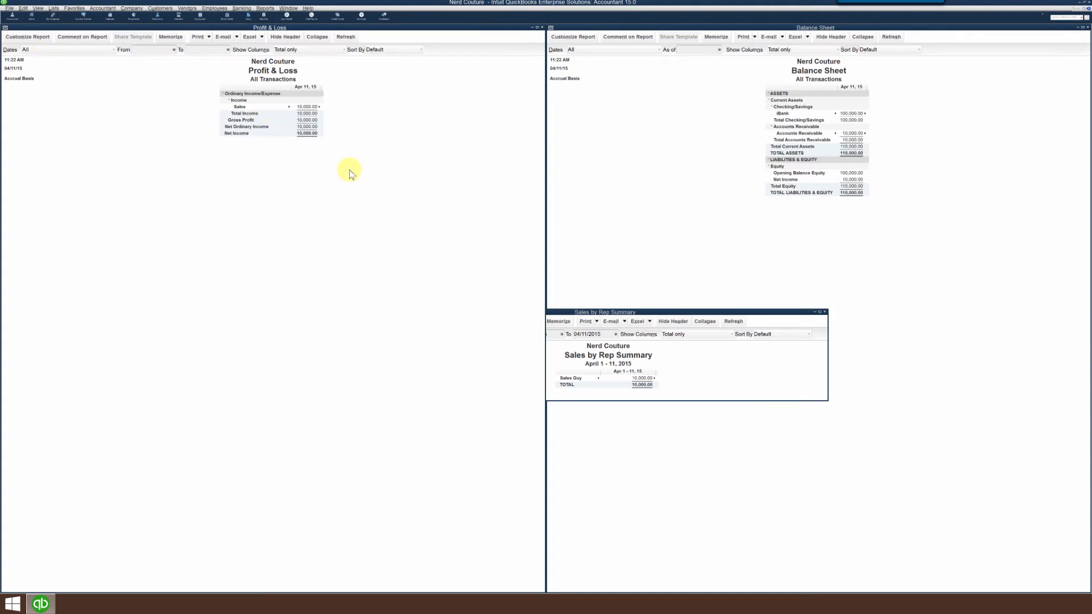
{"action": "key", "text": "ctrl+i"}
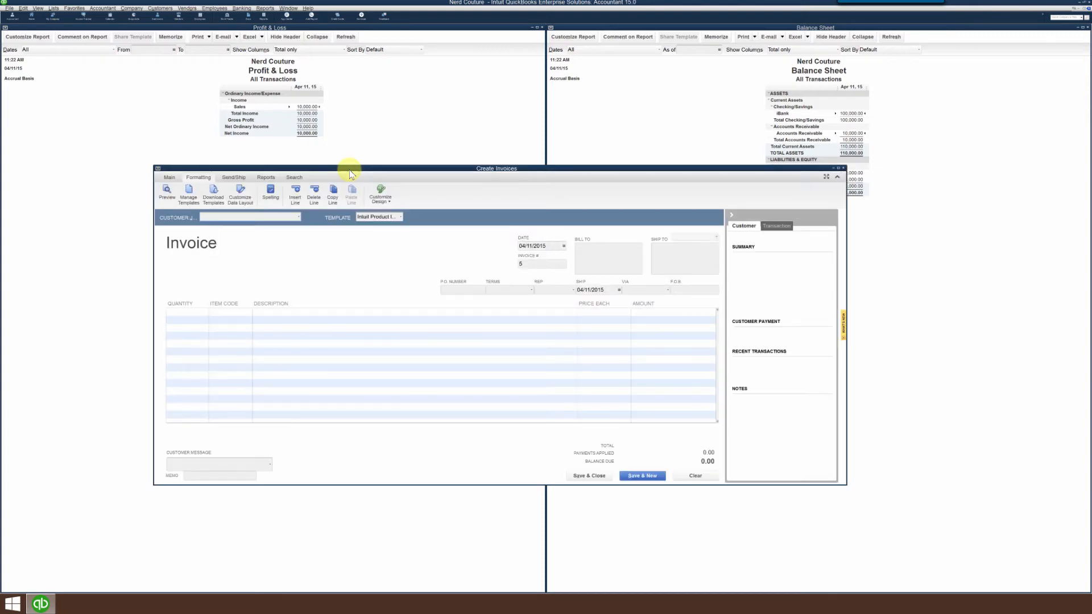
{"action": "type", "text": "Never Wrong"}
{"action": "key", "text": "Tab"}
{"action": "key", "text": "Tab"}
{"action": "key", "text": "Tab"}
{"action": "key", "text": "Tab"}
{"action": "key", "text": "Tab"}
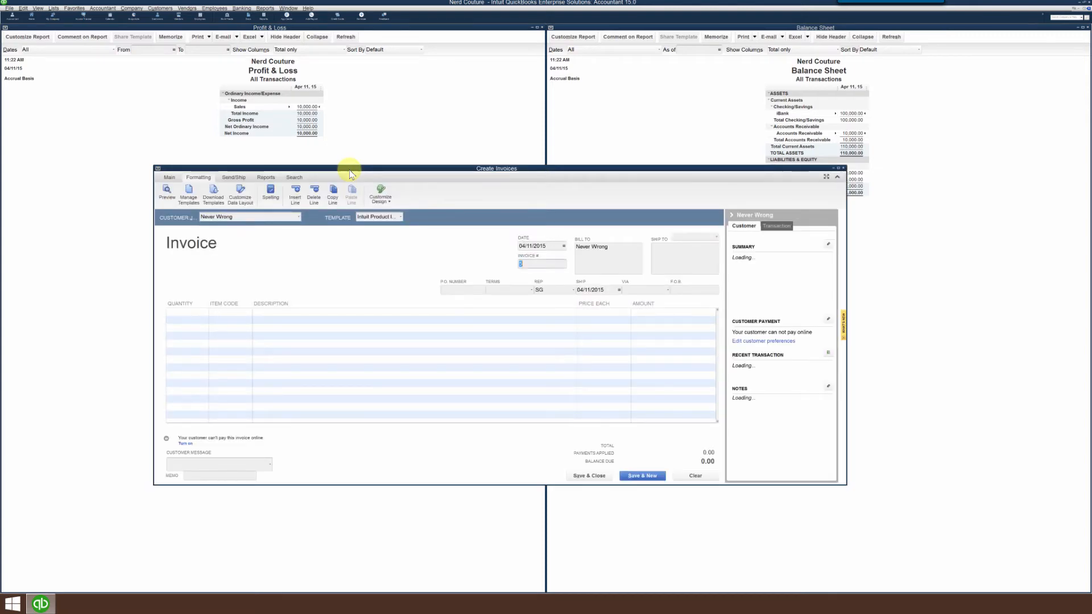
{"action": "key", "text": "Tab"}
{"action": "key", "text": "Tab"}
{"action": "key", "text": "Tab"}
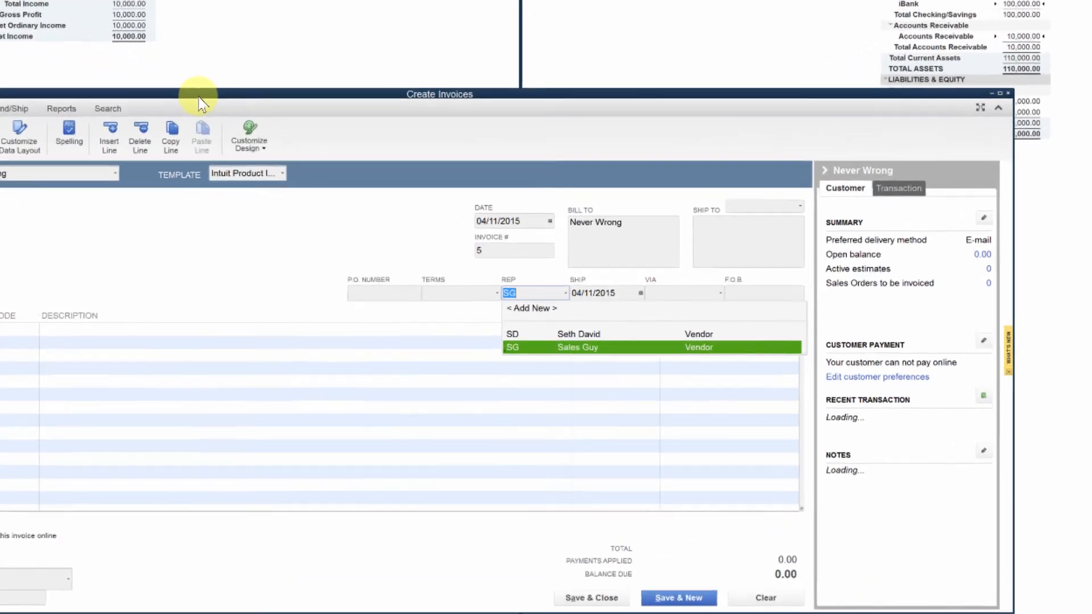
{"action": "type", "text": "SD"}
Enter the item Stuff I sell at 15,000.00 on the Never Wrong invoice, and save and close it
{"action": "key", "text": "Tab"}
{"action": "key", "text": "Tab"}
{"action": "key", "text": "Tab"}
{"action": "key", "text": "Tab"}
{"action": "key", "text": "Tab"}
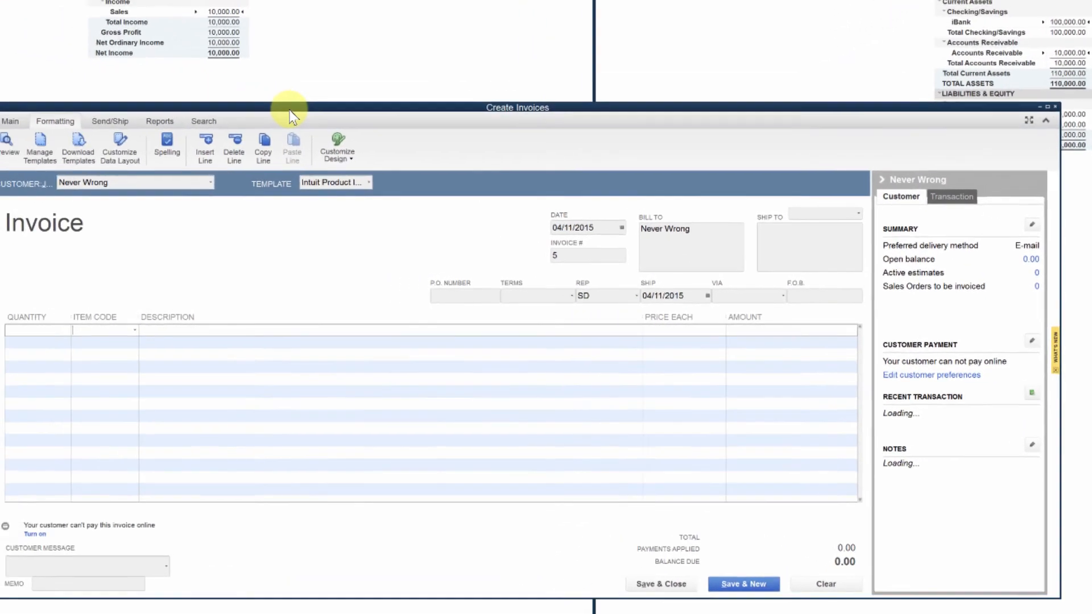
{"action": "type", "text": "Stuff I sell"}
{"action": "key", "text": "Tab"}
{"action": "key", "text": "Tab"}
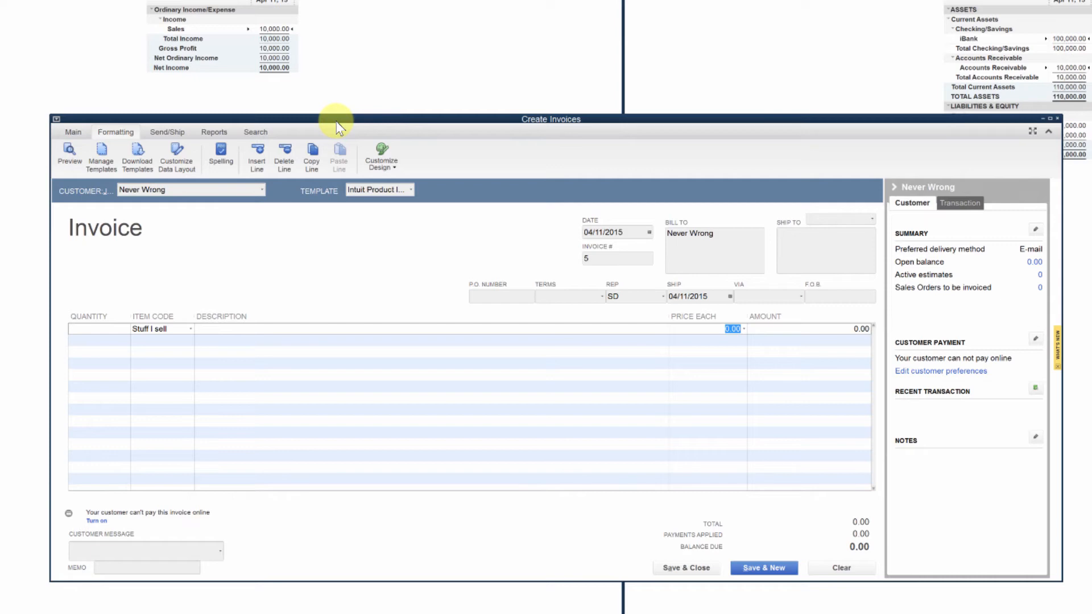
{"action": "type", "text": "15000"}
{"action": "key", "text": "Tab"}
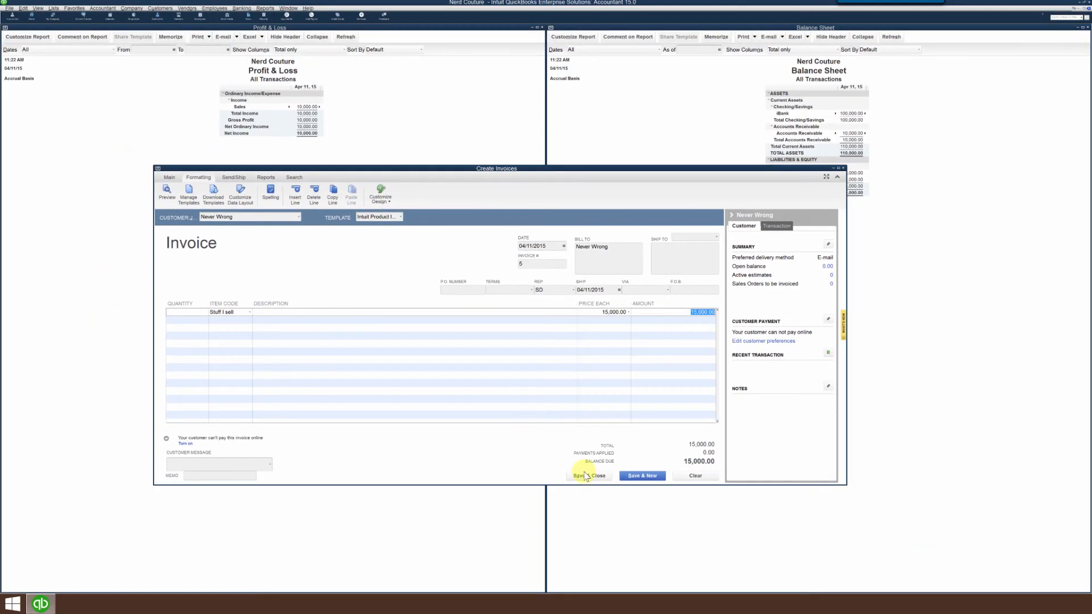
{"action": "left_click", "coordinate": [586, 475]}
Narrow the Sales by Rep Summary window and move it further down
{"action": "left_click", "coordinate": [511, 199]}
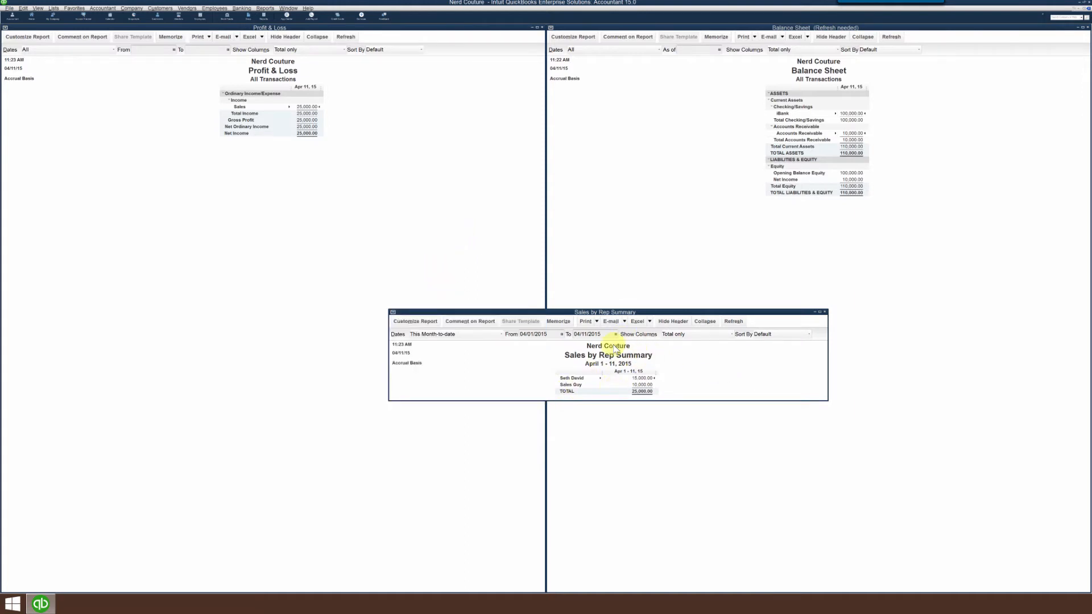
{"action": "left_click_drag", "start_coordinate": [389, 387], "coordinate": [445, 385]}
{"action": "left_click_drag", "start_coordinate": [756, 312], "coordinate": [763, 378]}
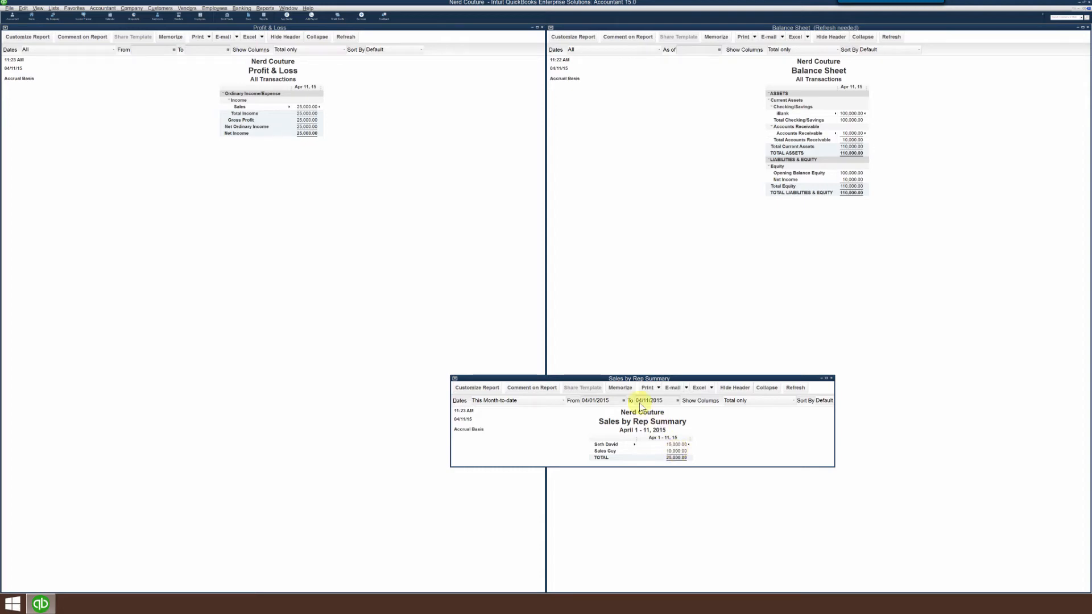
Review the Profit & Loss broken down by Rep and return its columns to Total only
{"action": "left_click", "coordinate": [333, 192]}
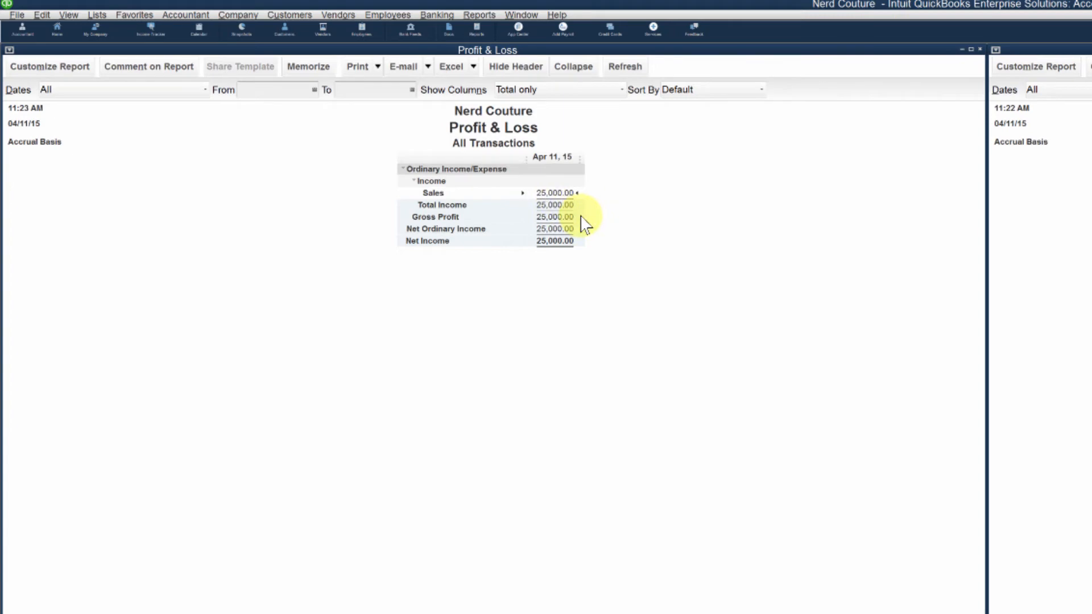
{"action": "left_click", "coordinate": [591, 90]}
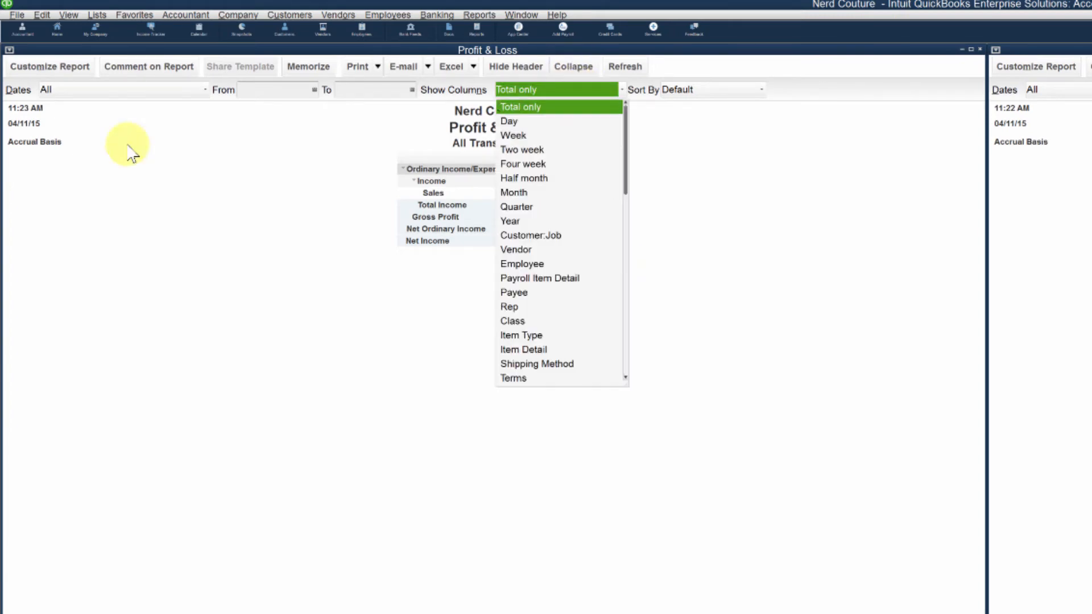
{"action": "left_click", "coordinate": [512, 309]}
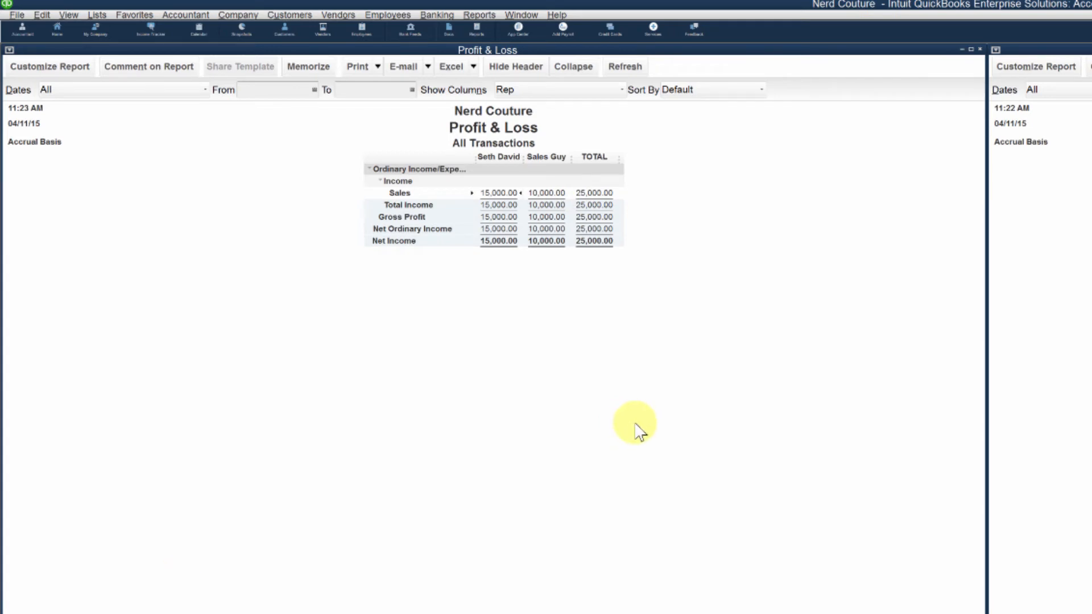
{"action": "left_click", "coordinate": [535, 91]}
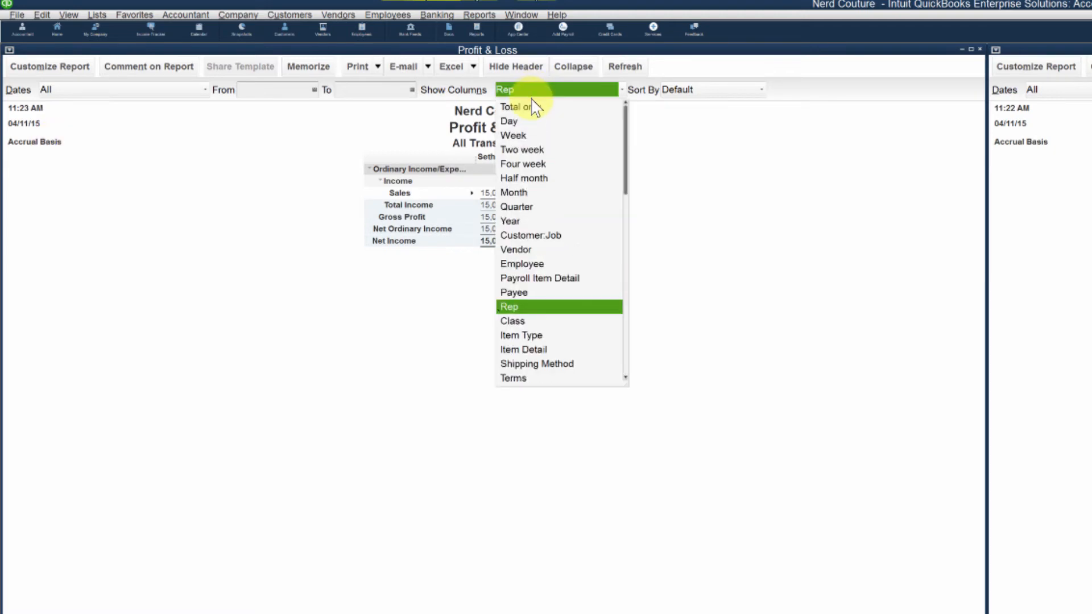
{"action": "left_click", "coordinate": [520, 105]}
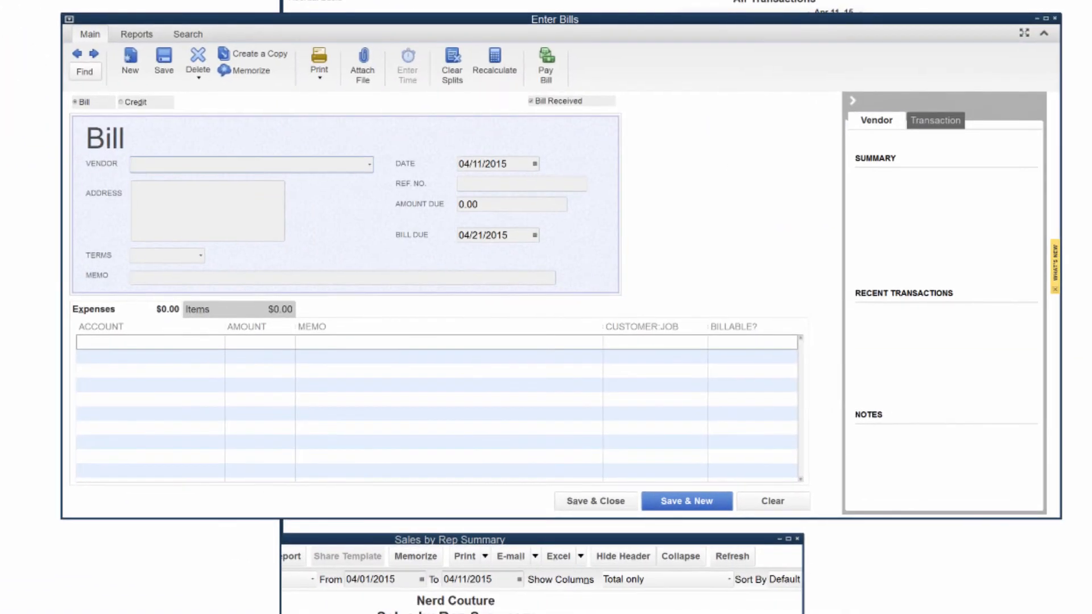
Select Some Vendor on the new bill and go to the amount of its Freight Costs expense line
{"action": "type", "text": "Some Vendor"}
{"action": "key", "text": "Tab"}
{"action": "key", "text": "Tab"}
{"action": "key", "text": "Tab"}
{"action": "key", "text": "Tab"}
{"action": "key", "text": "Tab"}
{"action": "key", "text": "Tab"}
{"action": "key", "text": "Tab"}
{"action": "key", "text": "Tab"}
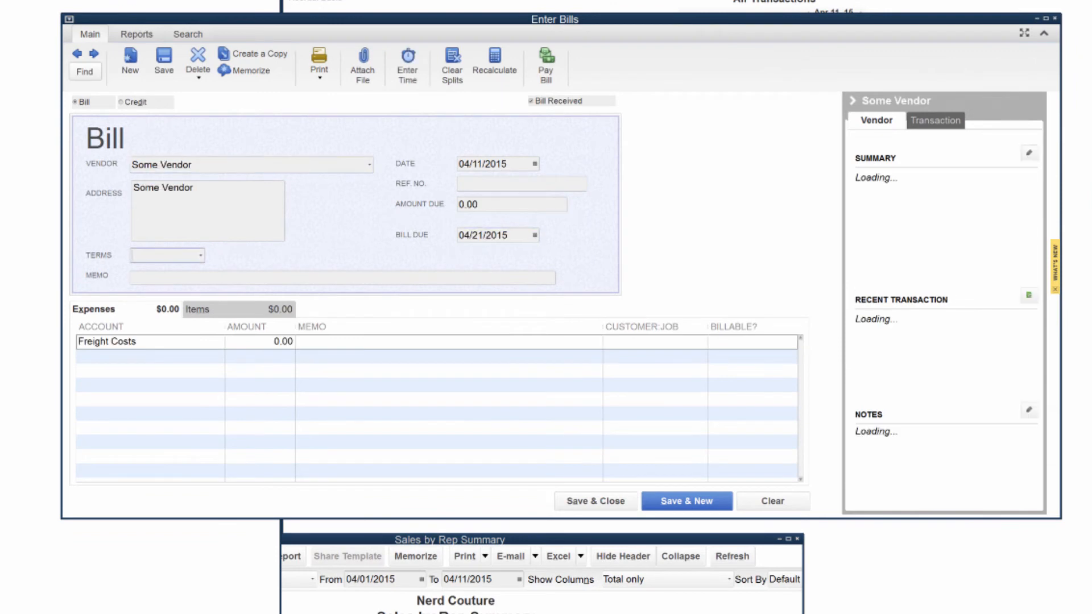
Enter 500 for Freight Costs, assign the expense to the customer Always right, and save and close the bill
{"action": "type", "text": "500"}
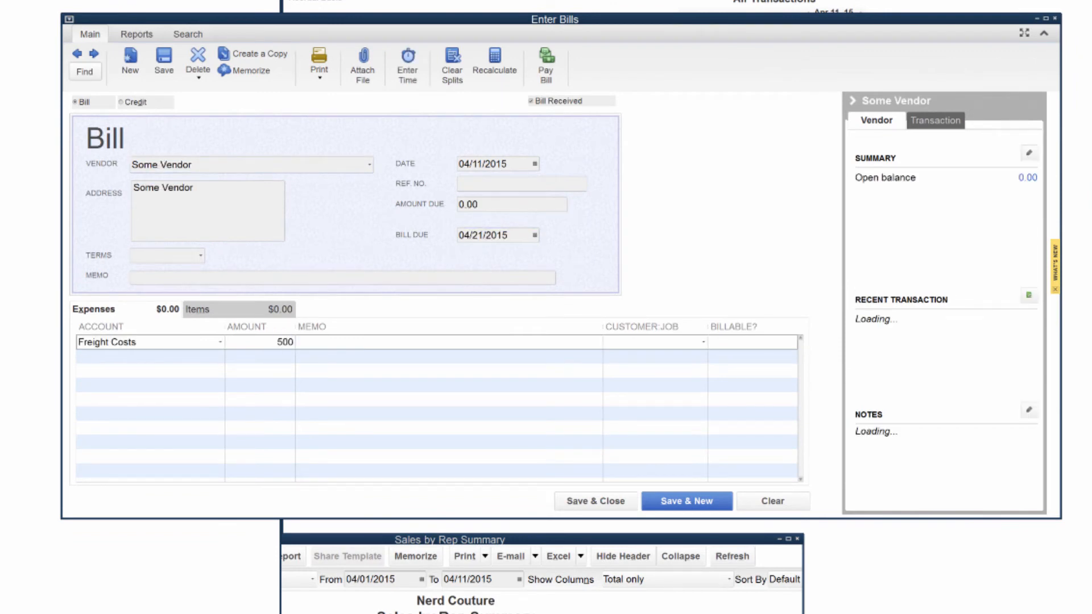
{"action": "key", "text": "Tab"}
{"action": "key", "text": "Tab"}
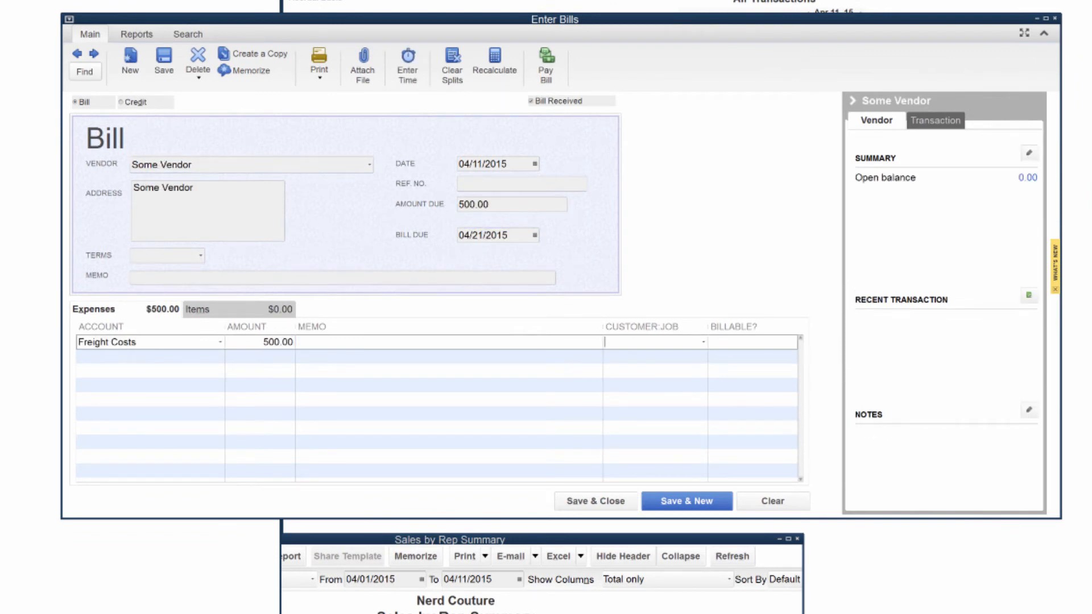
{"action": "type", "text": "Always right"}
{"action": "key", "text": "Tab"}
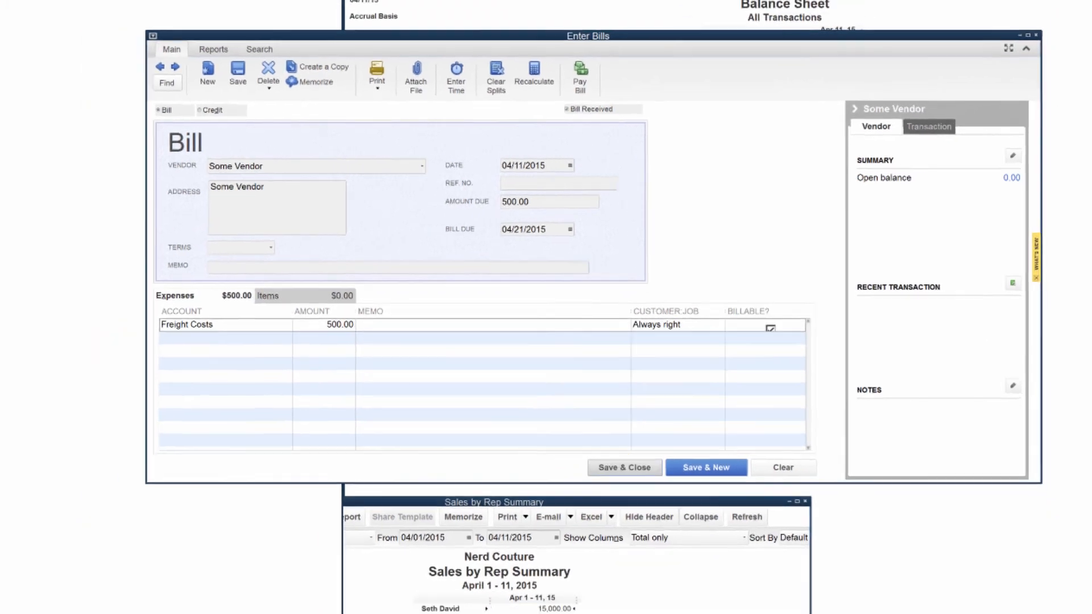
{"action": "left_click", "coordinate": [596, 502]}
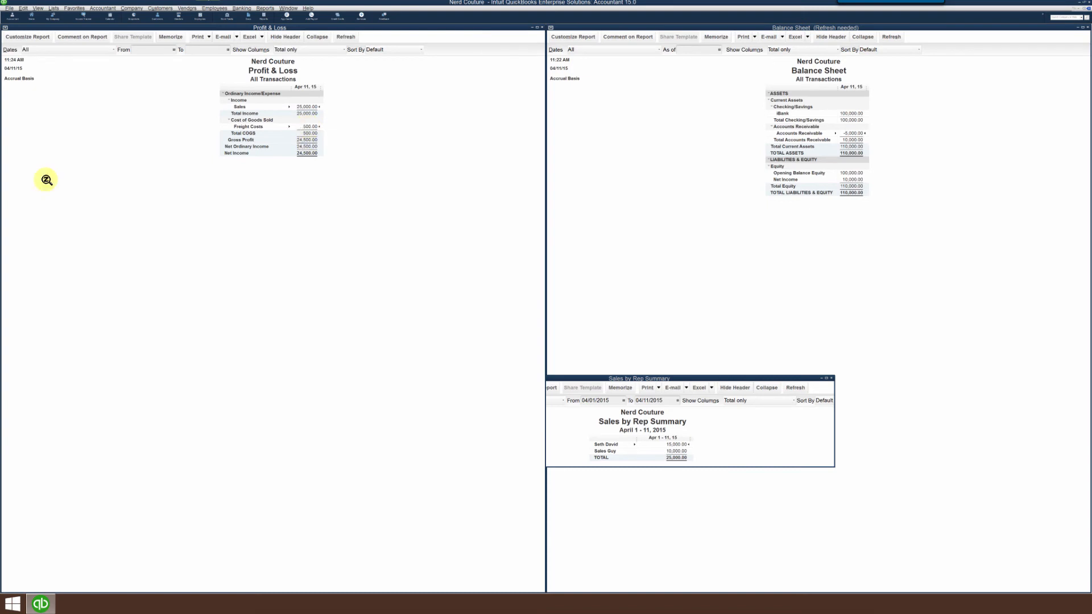
Make the Sales by Rep Summary window taller
{"action": "left_click", "coordinate": [638, 461]}
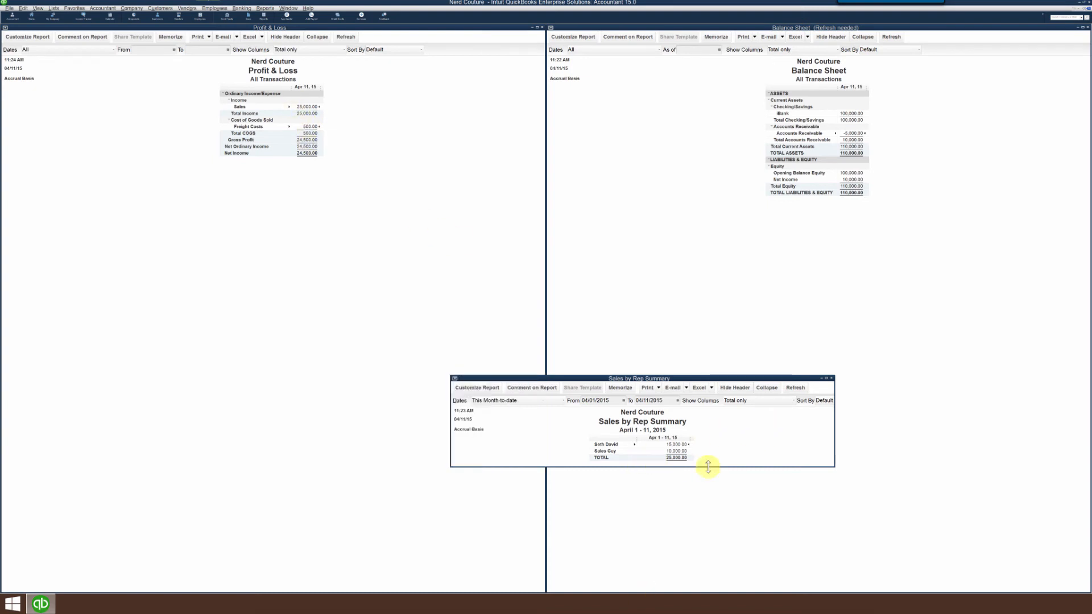
{"action": "left_click_drag", "start_coordinate": [707, 468], "coordinate": [709, 496]}
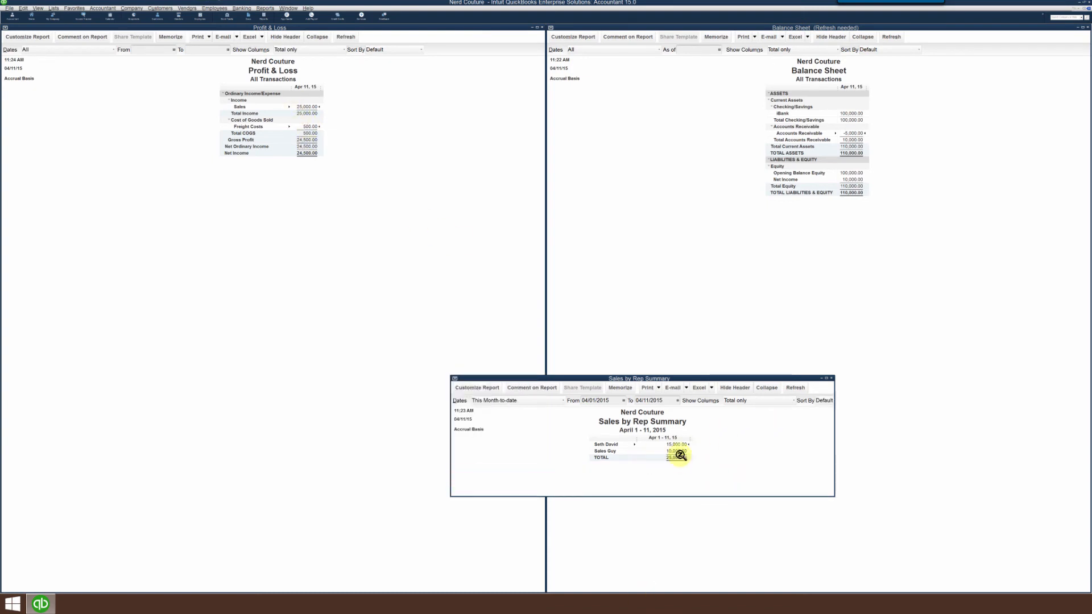
Break the Profit & Loss down by Customer:Job and examine the sales and freight costs of the customer Always right
{"action": "left_click", "coordinate": [310, 128]}
{"action": "left_click", "coordinate": [307, 50]}
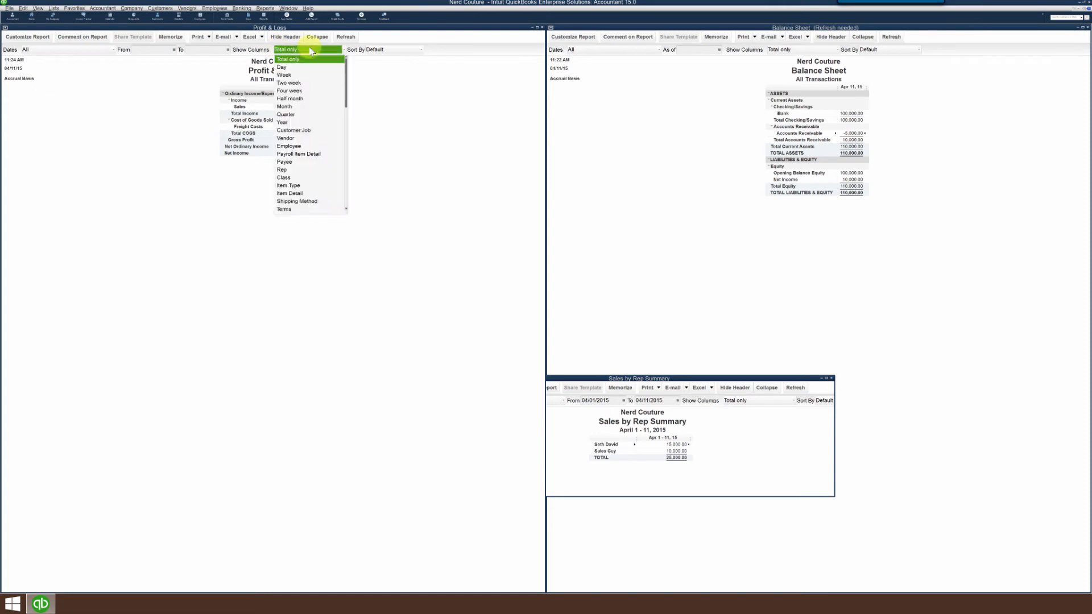
{"action": "left_click", "coordinate": [293, 131]}
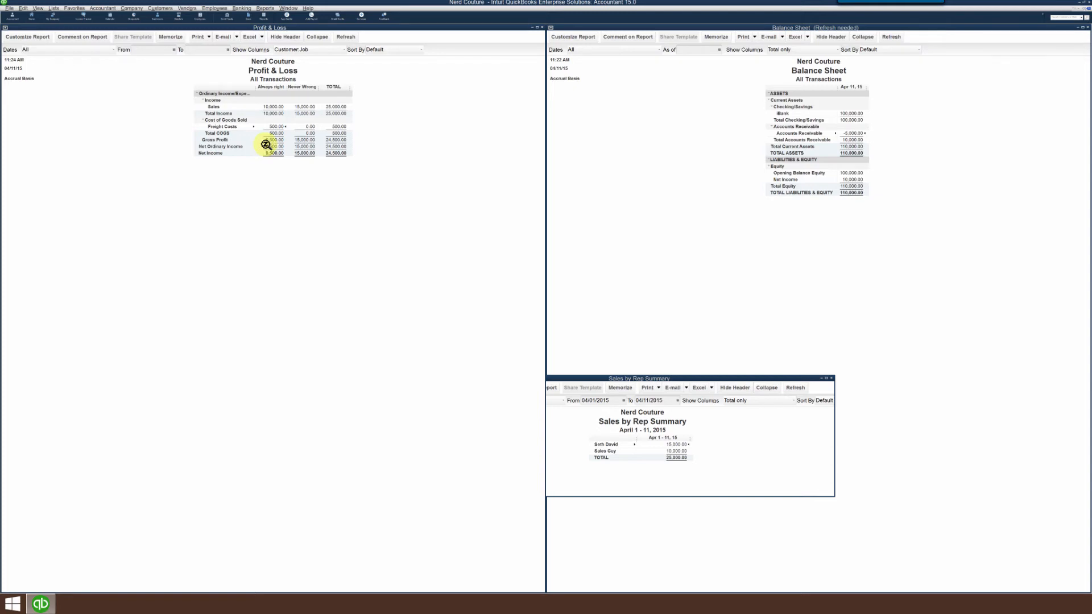
{"action": "left_click", "coordinate": [272, 107]}
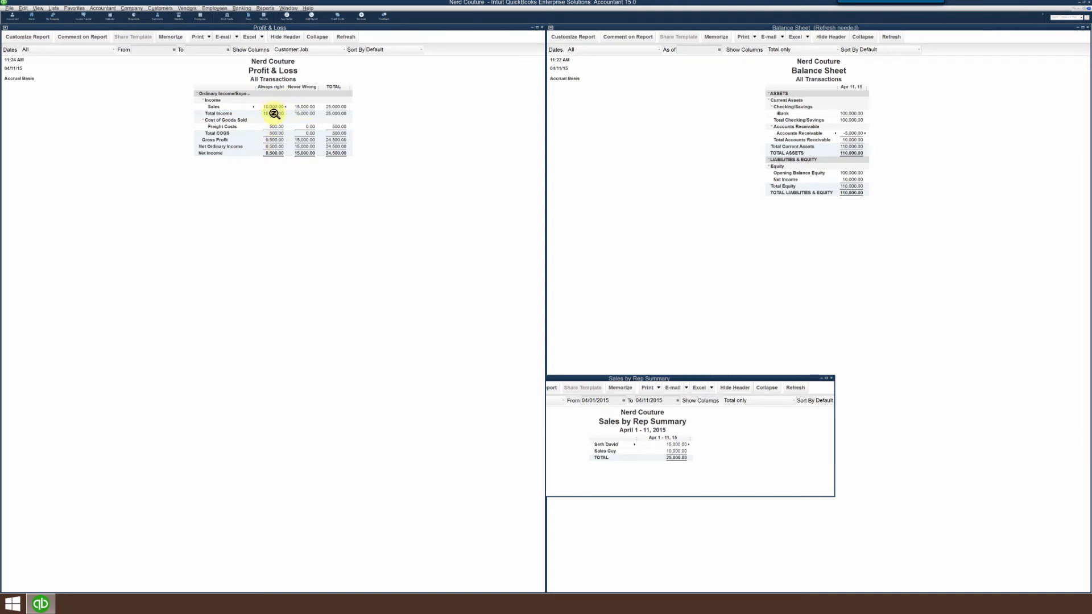
Examine sales and freight costs in the Profit & Loss by Rep, and return its columns to Total only
{"action": "left_click", "coordinate": [301, 51]}
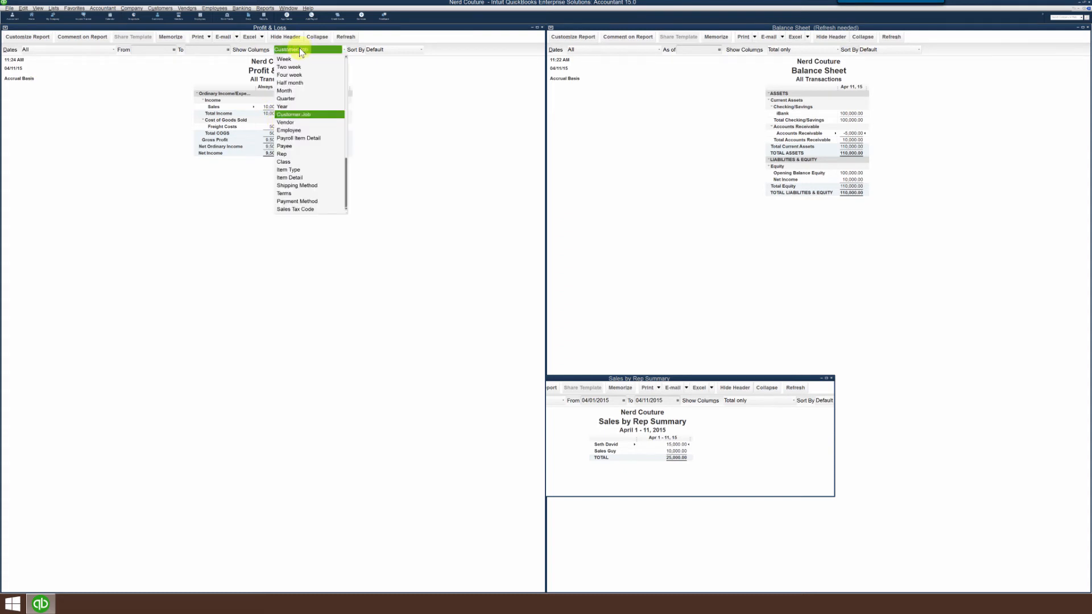
{"action": "left_click", "coordinate": [282, 153]}
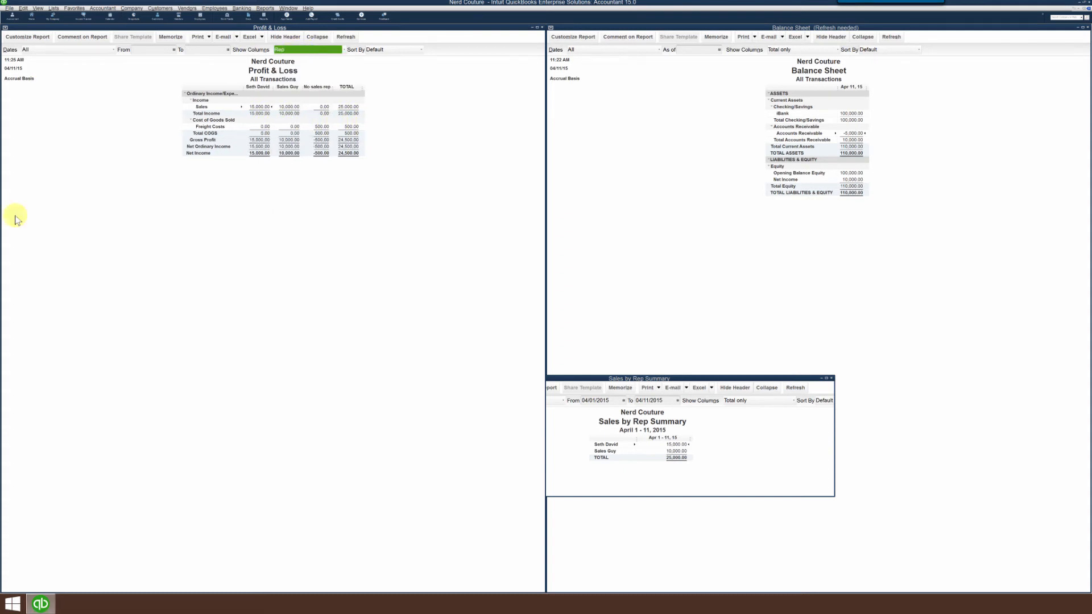
{"action": "left_click", "coordinate": [261, 107]}
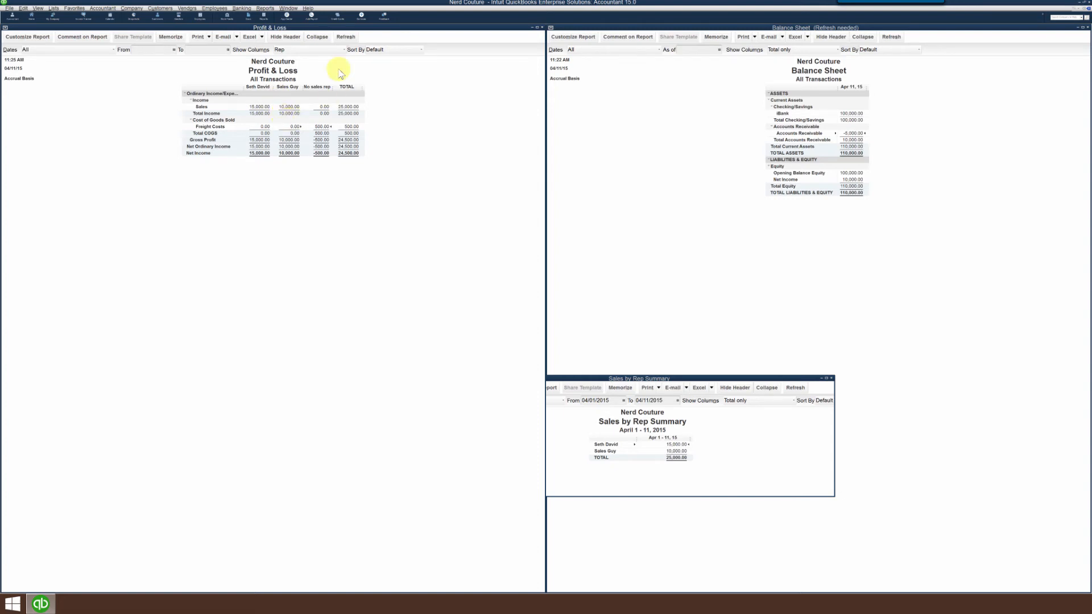
{"action": "left_click", "coordinate": [316, 50]}
{"action": "left_click", "coordinate": [295, 60]}
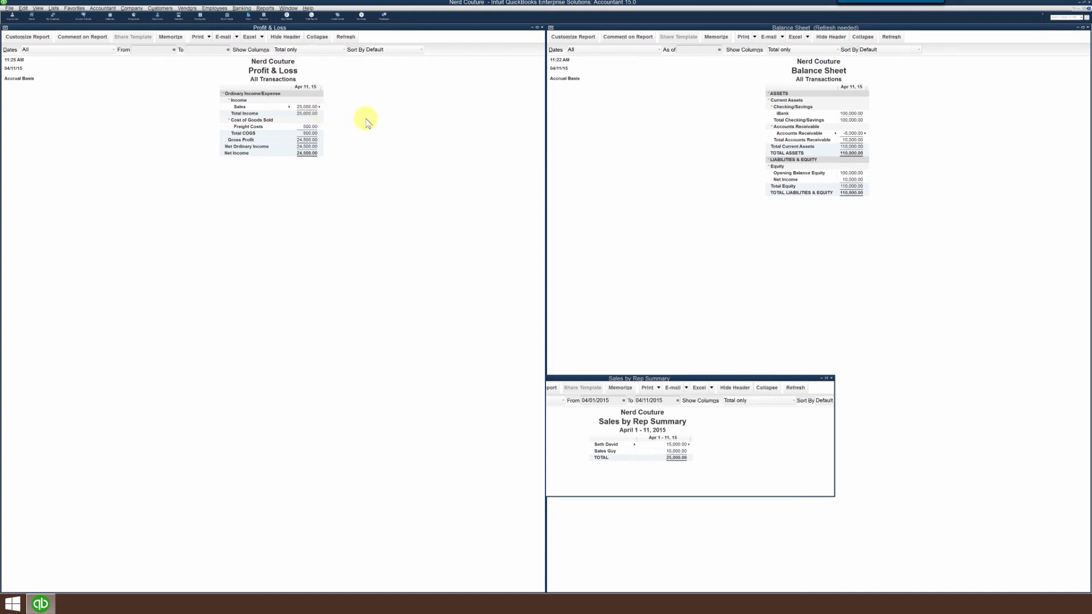
{"action": "key", "text": "alt+o"}
{"action": "key", "text": "b"}
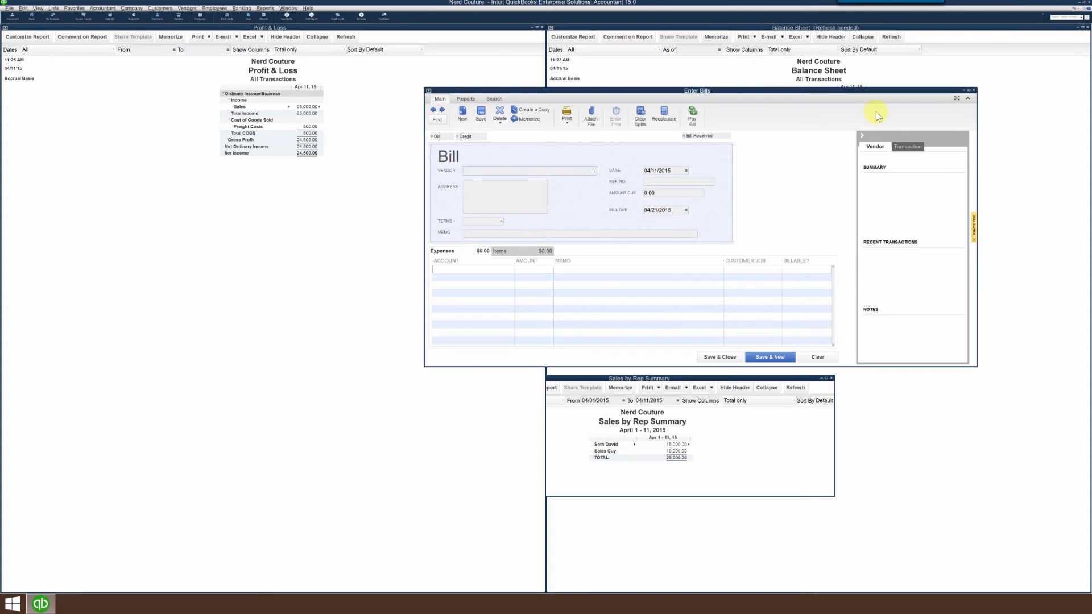
{"action": "left_click", "coordinate": [974, 90]}
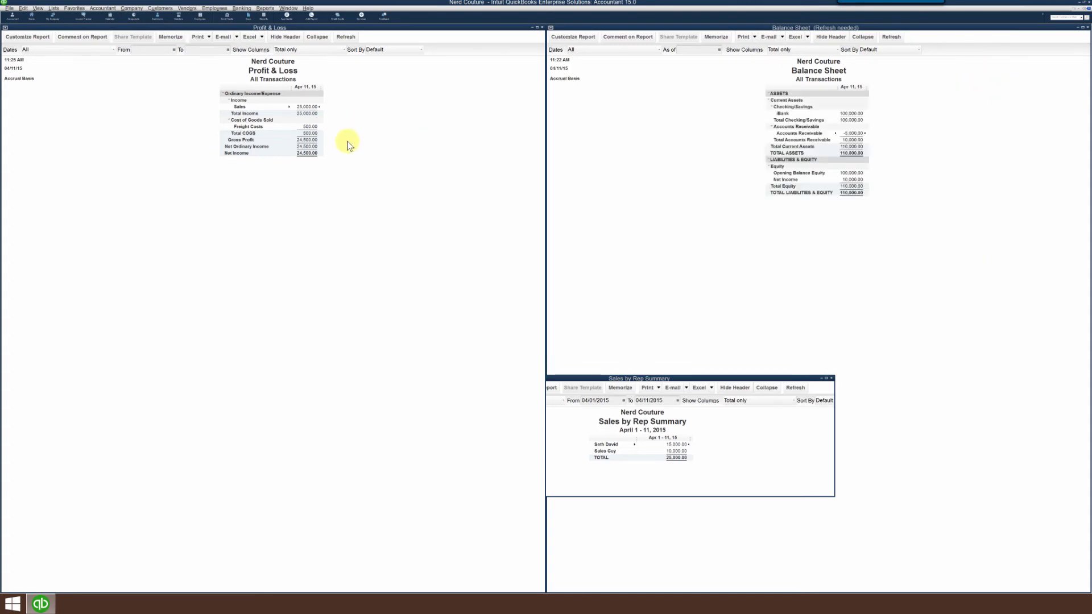
Open the bill behind Freight Costs in the Profit & Loss and add the Sales Rep column to its expense lines
{"action": "double_click", "coordinate": [304, 127]}
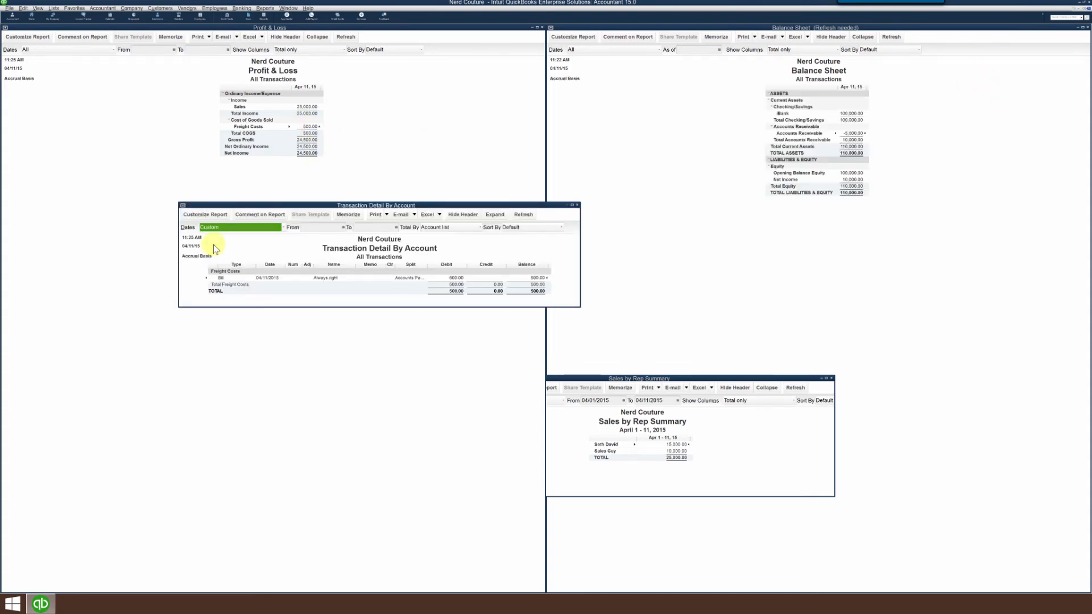
{"action": "double_click", "coordinate": [457, 277]}
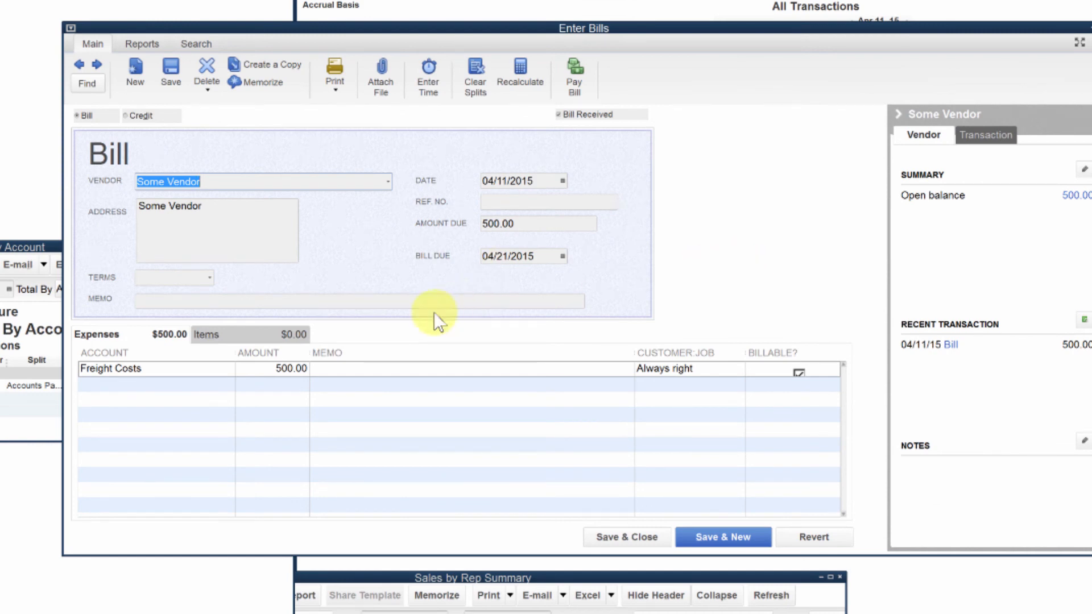
{"action": "right_click", "coordinate": [416, 371]}
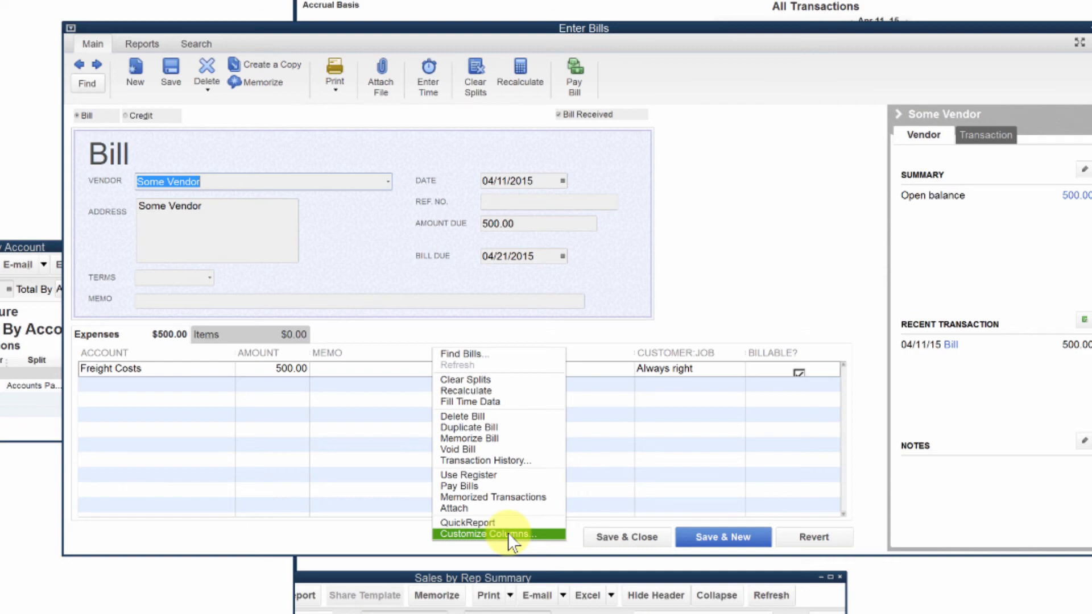
{"action": "left_click", "coordinate": [511, 535]}
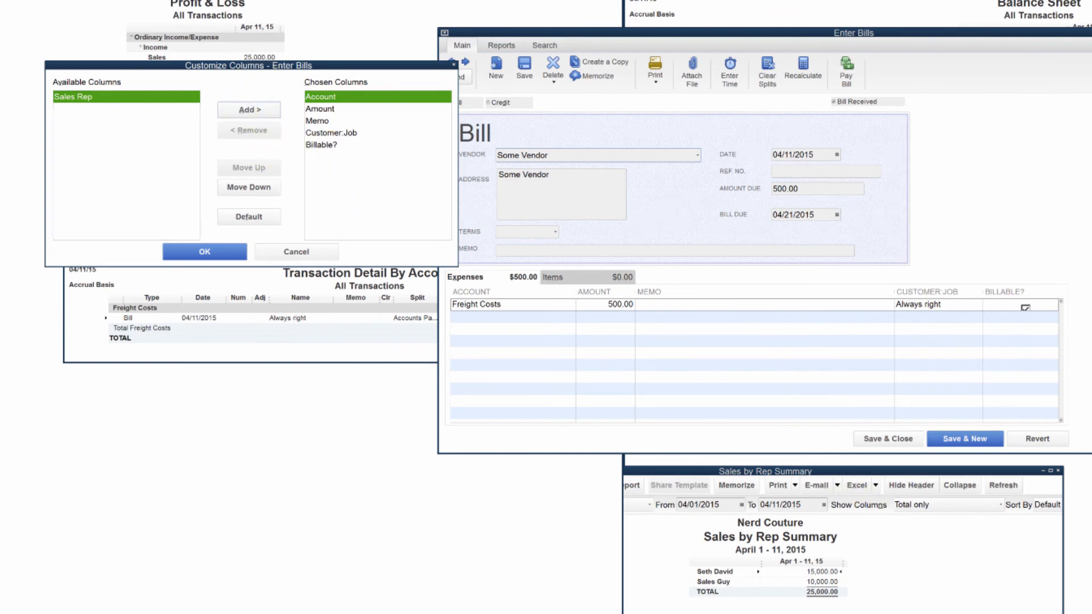
{"action": "left_click", "coordinate": [252, 112]}
{"action": "left_click", "coordinate": [229, 249]}
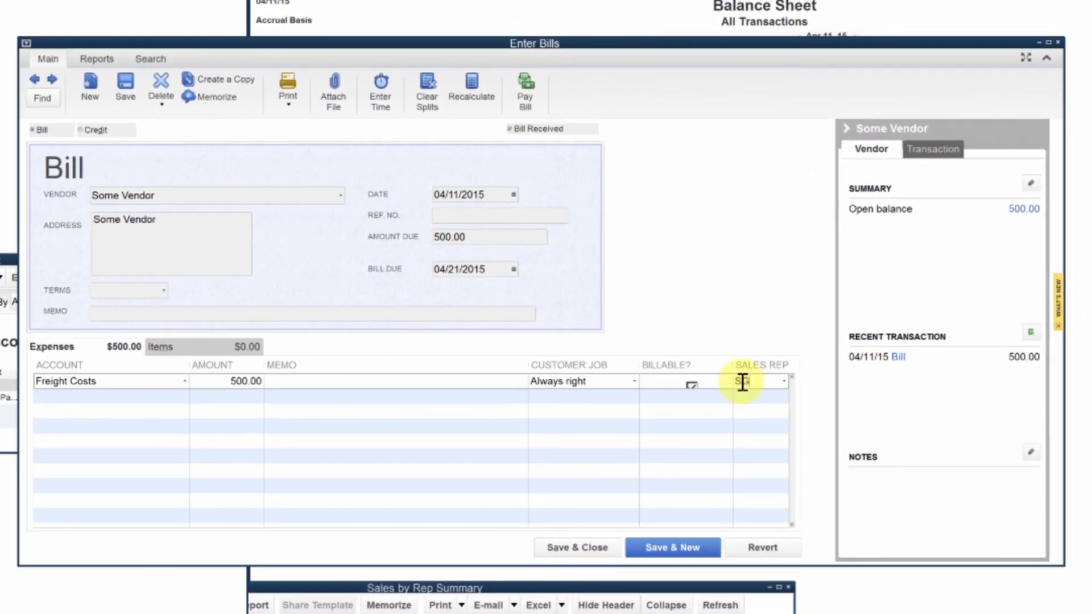
Assign sales rep SG to the Freight Costs line, save and close the bill, and close the transaction detail report
{"action": "left_click", "coordinate": [785, 382]}
{"action": "left_click", "coordinate": [752, 444]}
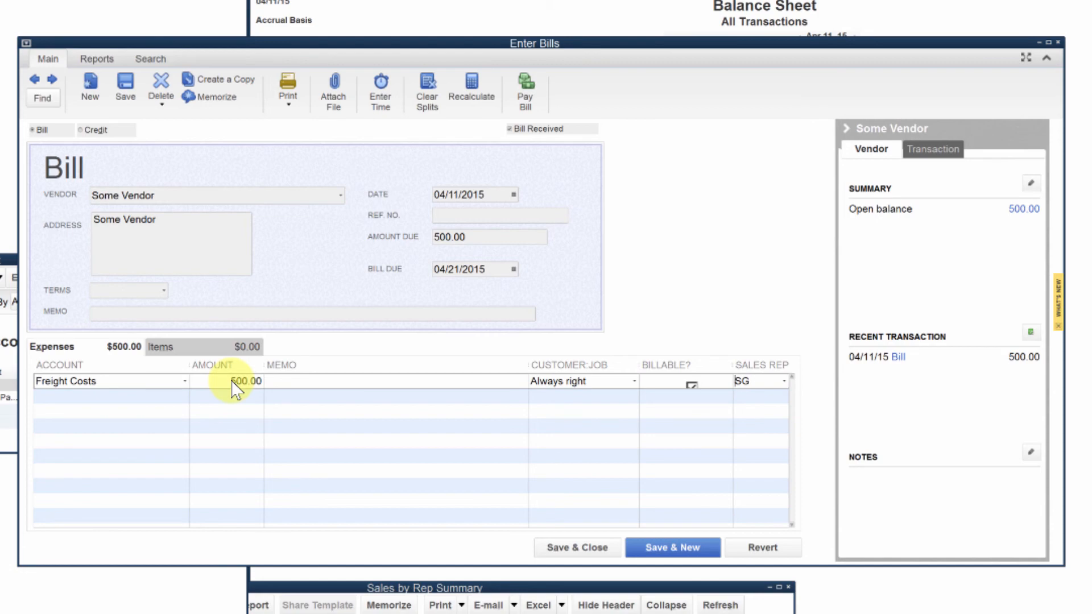
{"action": "left_click", "coordinate": [590, 546]}
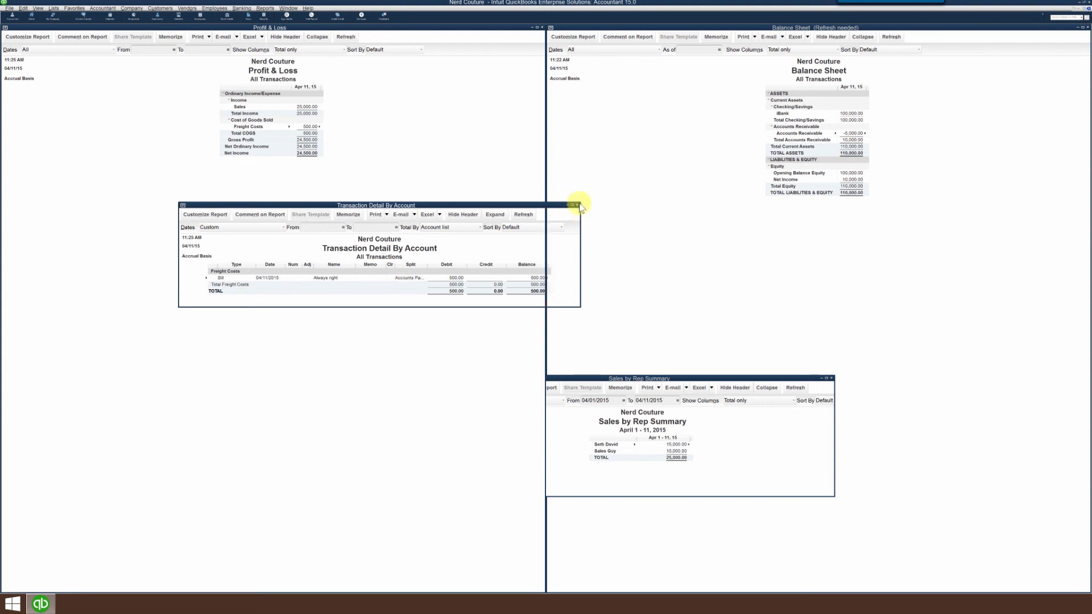
{"action": "left_click", "coordinate": [578, 206]}
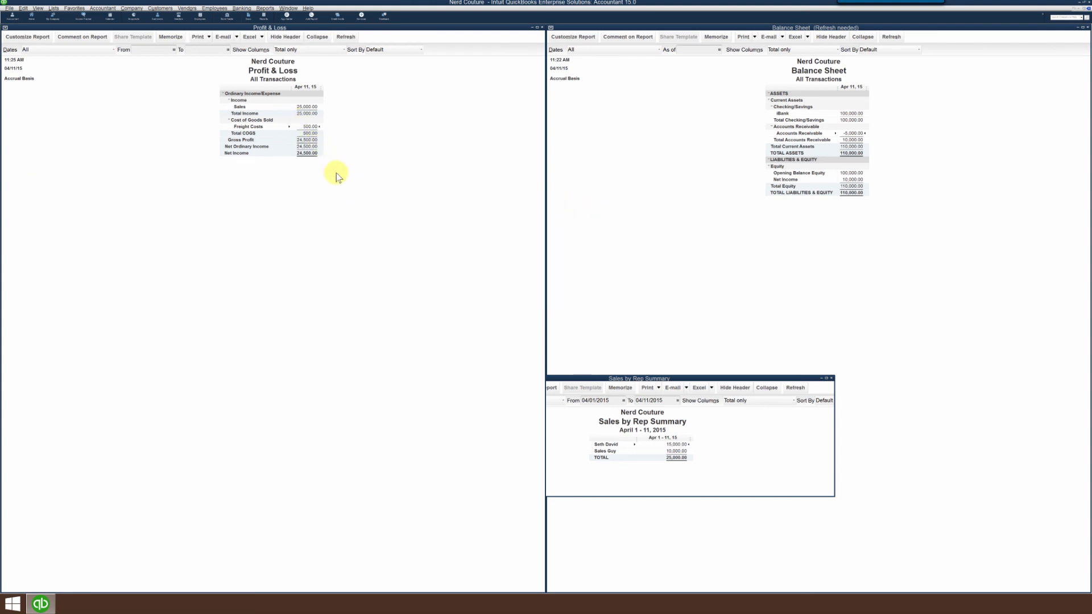
Check which rep column of the Profit & Loss holds the Freight Costs, and set the columns back to Total only
{"action": "left_click", "coordinate": [310, 50]}
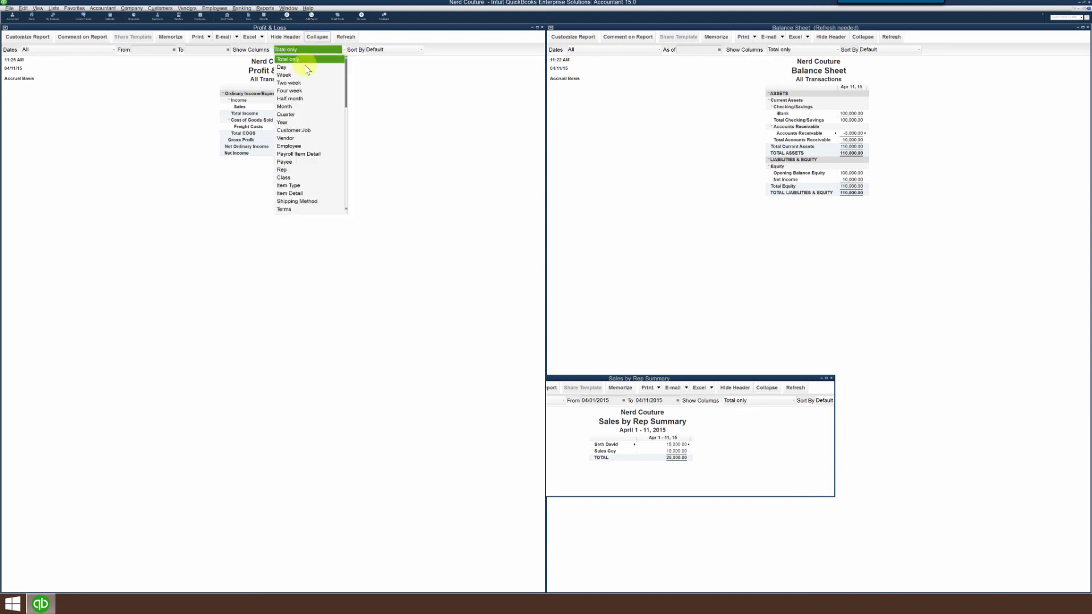
{"action": "left_click", "coordinate": [282, 171]}
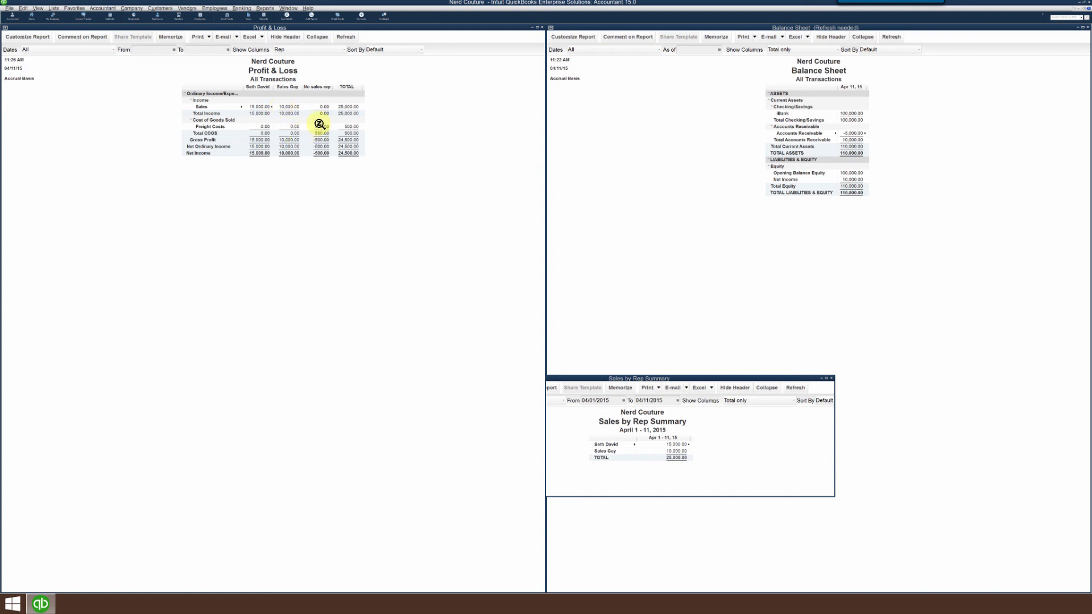
{"action": "left_click", "coordinate": [306, 50]}
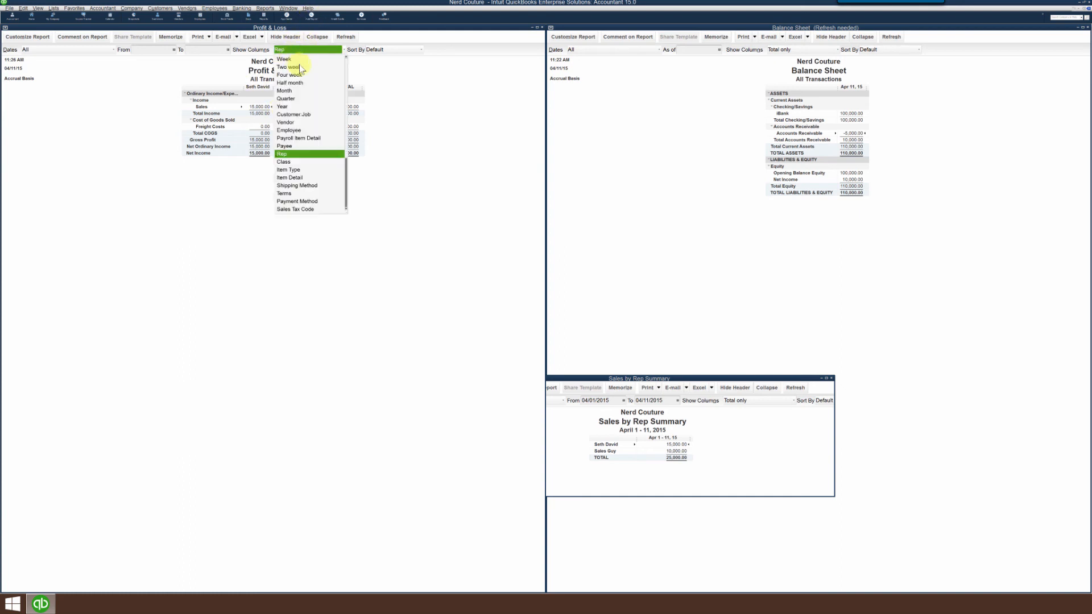
{"action": "scroll", "coordinate": [300, 67], "scroll_direction": "up", "scroll_amount": 1}
{"action": "left_click", "coordinate": [286, 59]}
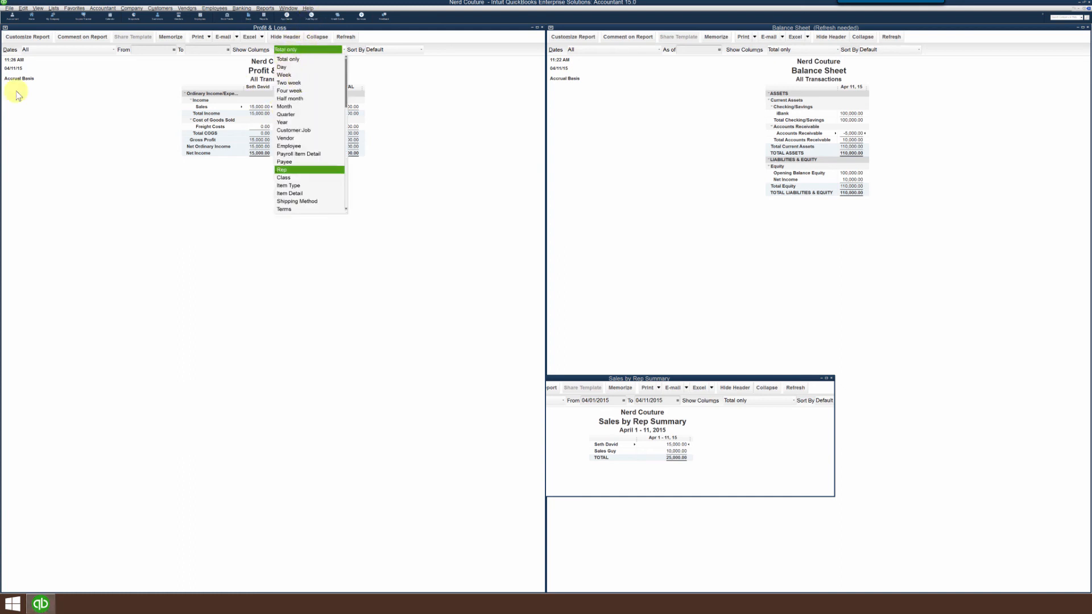
Filter the Profit & Loss report to the sales rep SG
{"action": "left_click", "coordinate": [34, 41]}
{"action": "left_click", "coordinate": [215, 195]}
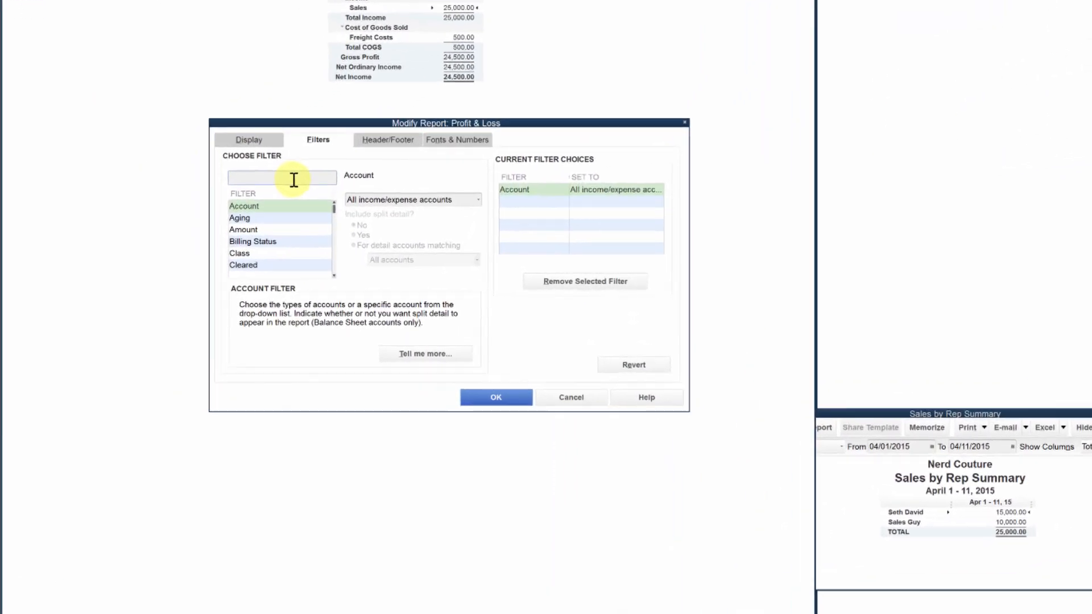
{"action": "left_click", "coordinate": [293, 180]}
{"action": "type", "text": "rep"}
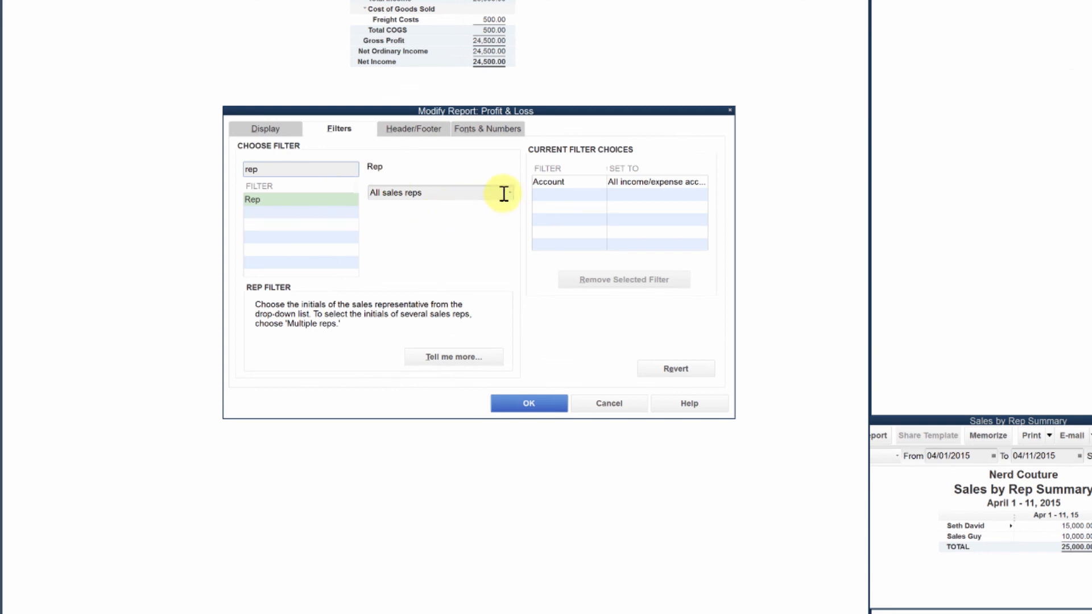
{"action": "left_click", "coordinate": [387, 194]}
{"action": "left_click", "coordinate": [378, 259]}
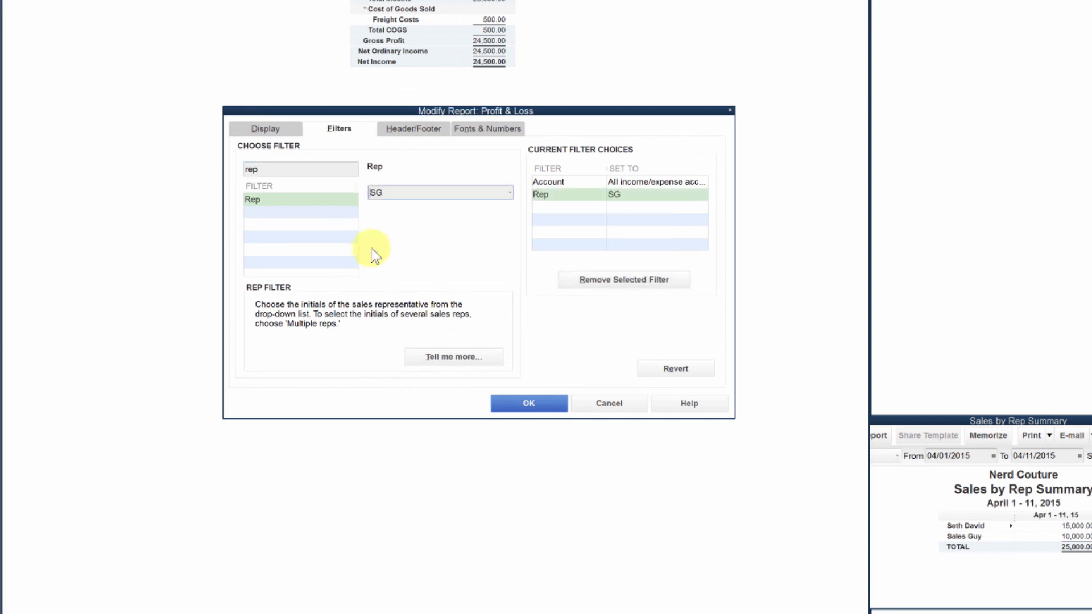
{"action": "left_click", "coordinate": [535, 405]}
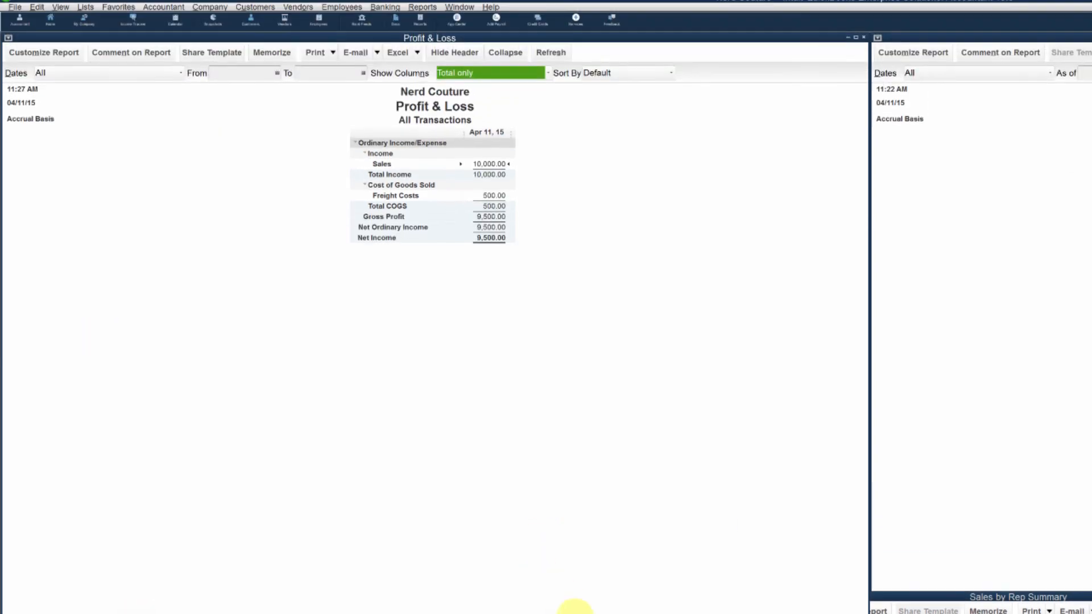
Compare the filtered Sales and Freight Costs with the Sales by Rep Summary, and bring the Balance Sheet to the front
{"action": "left_click", "coordinate": [489, 195]}
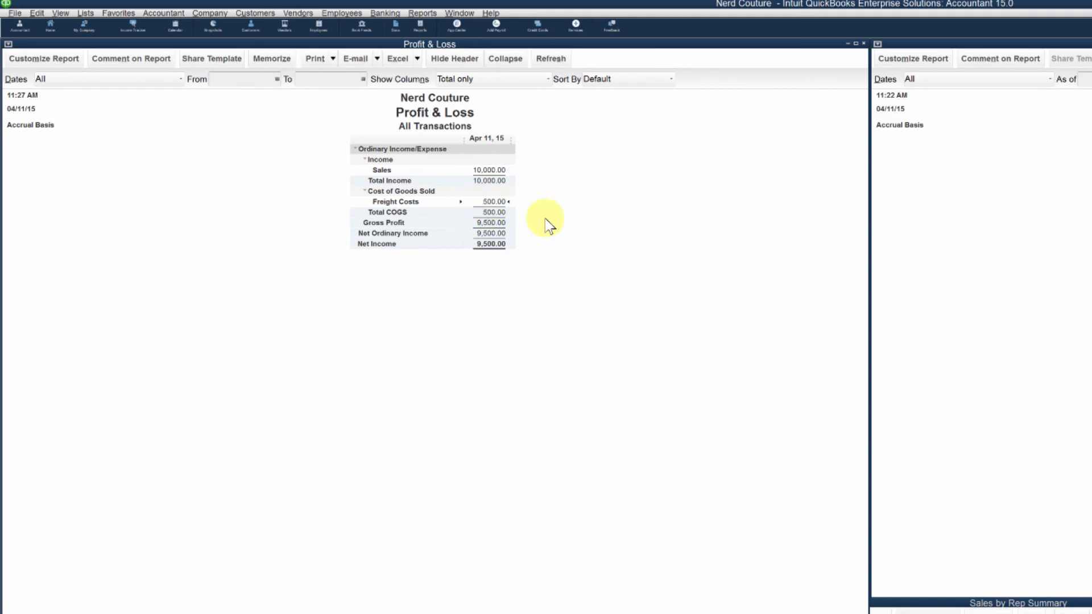
{"action": "left_click", "coordinate": [490, 170]}
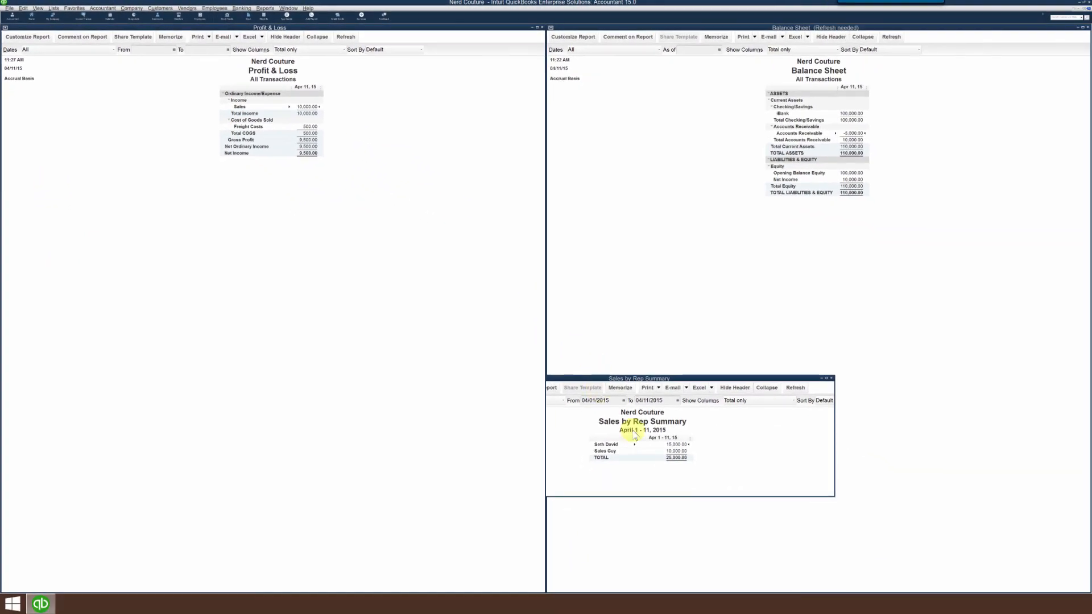
{"action": "left_click", "coordinate": [635, 435]}
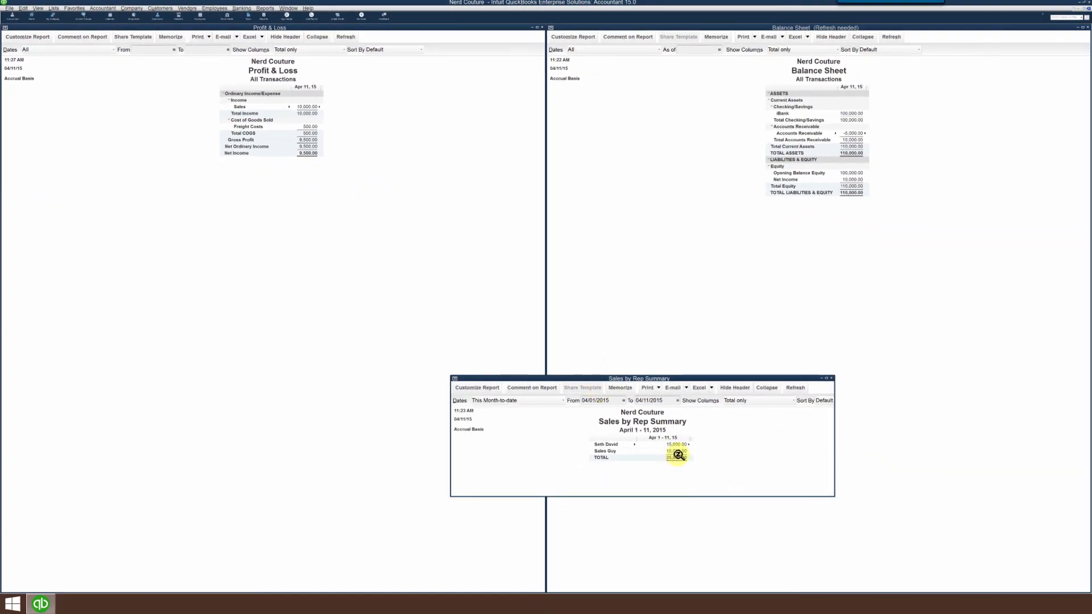
{"action": "double_click", "coordinate": [313, 107]}
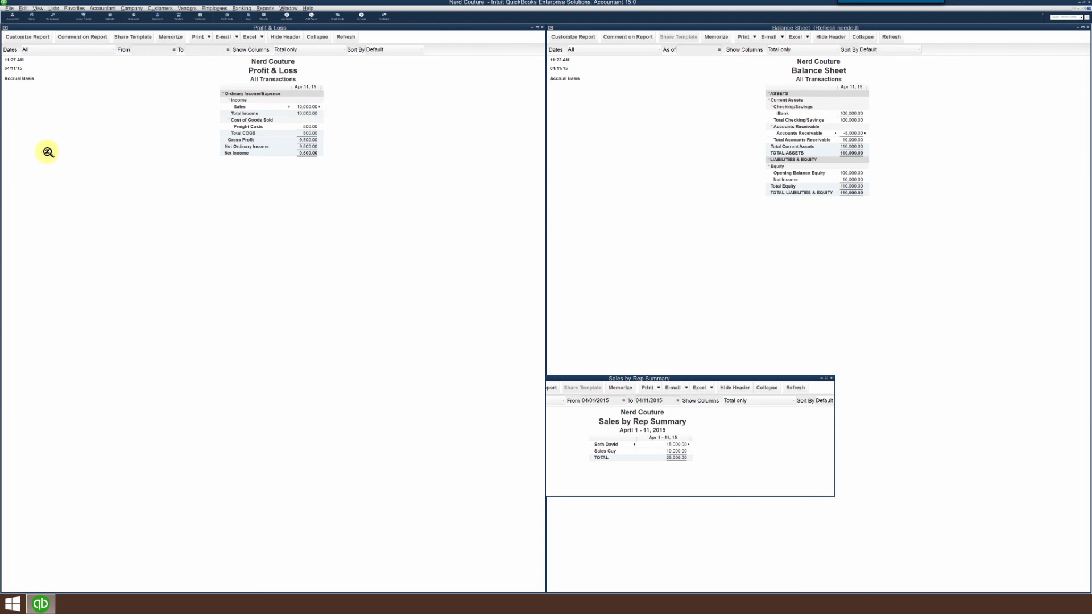
{"action": "left_click", "coordinate": [310, 126]}
{"action": "left_click", "coordinate": [649, 165]}
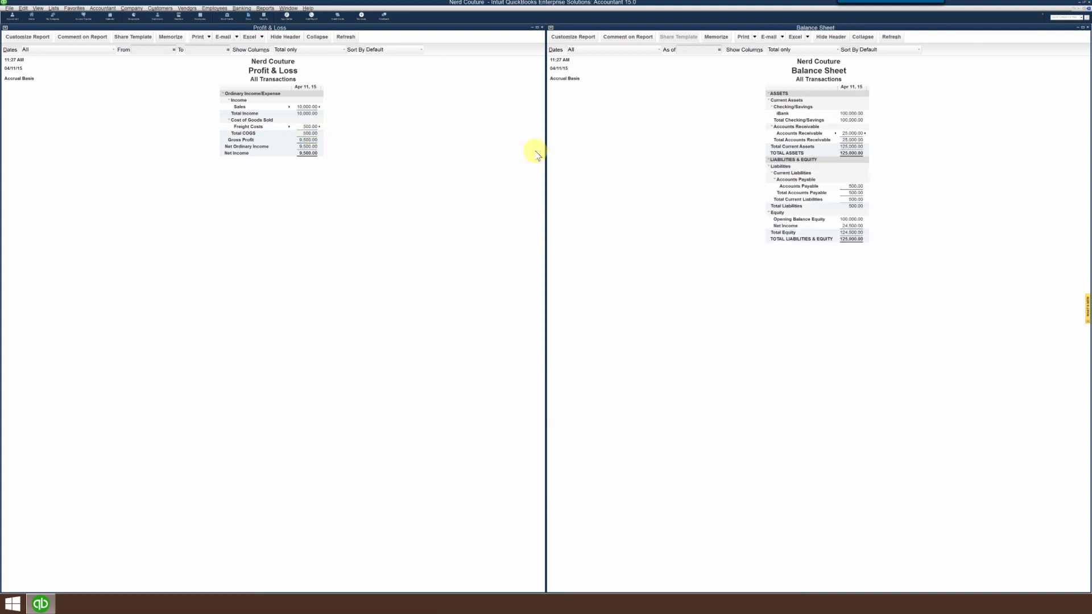
Change the report title to Profit & Loss - Sales Guy and look over its cost and gross profit figures
{"action": "left_click", "coordinate": [27, 36]}
{"action": "left_click", "coordinate": [259, 195]}
{"action": "left_click", "coordinate": [248, 233]}
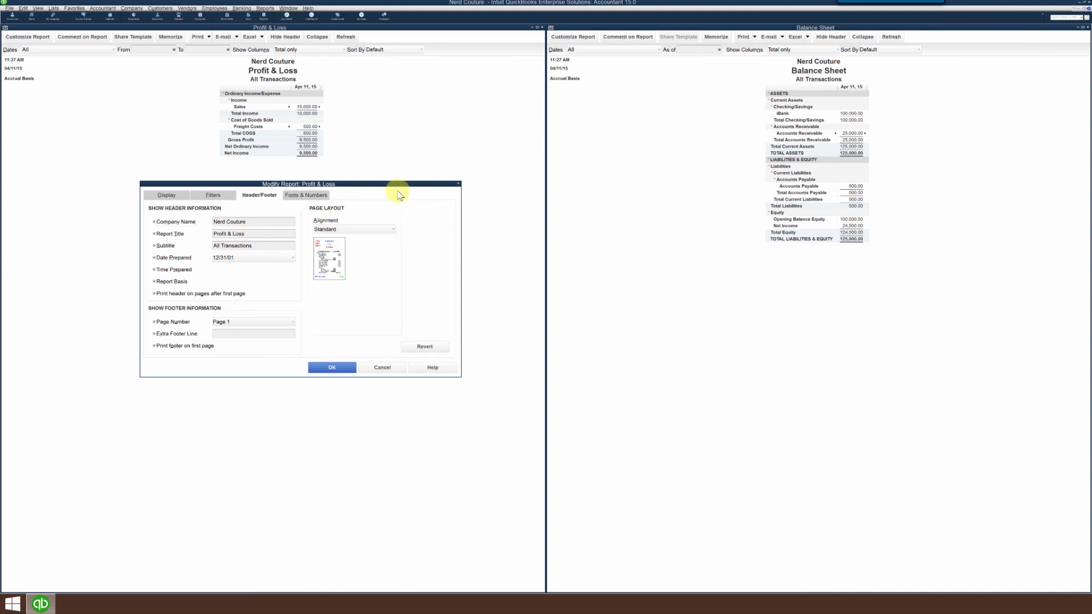
{"action": "type", "text": "- Sales Guy"}
{"action": "left_click", "coordinate": [332, 368]}
{"action": "left_click", "coordinate": [309, 132]}
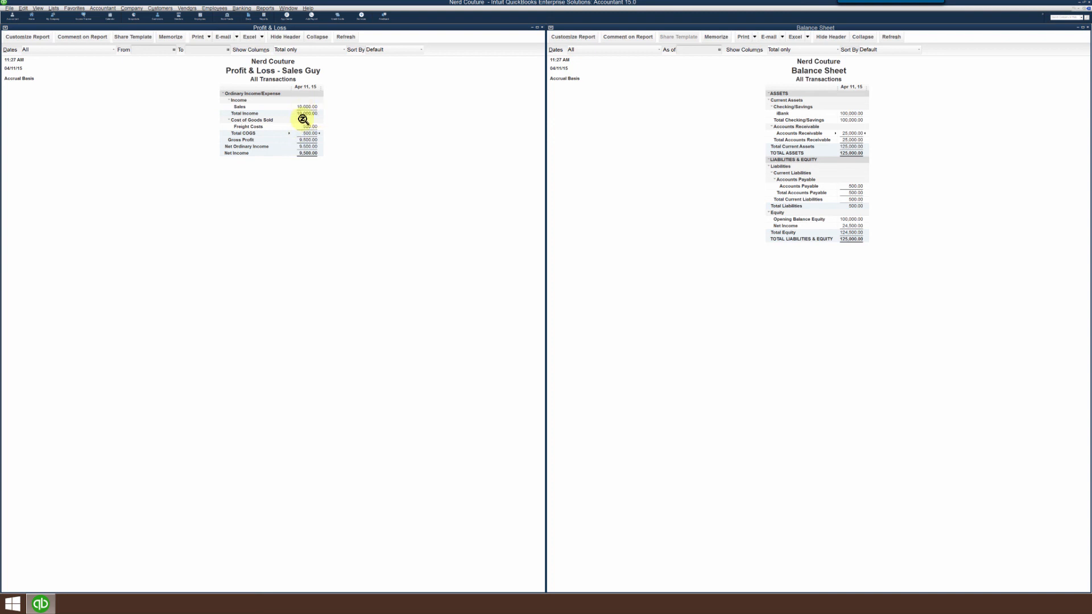
{"action": "left_click", "coordinate": [301, 139]}
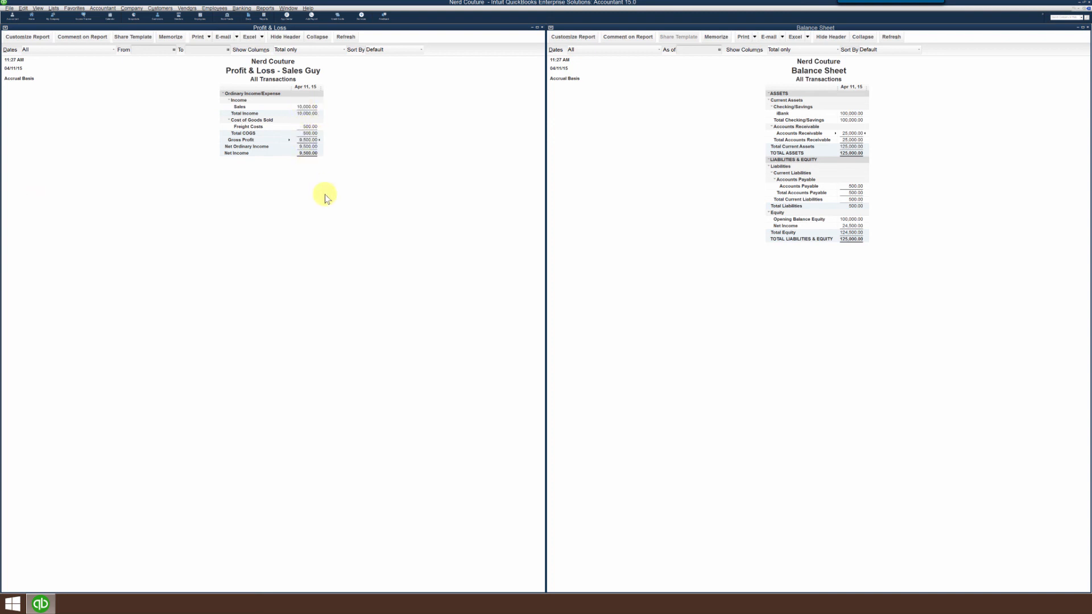